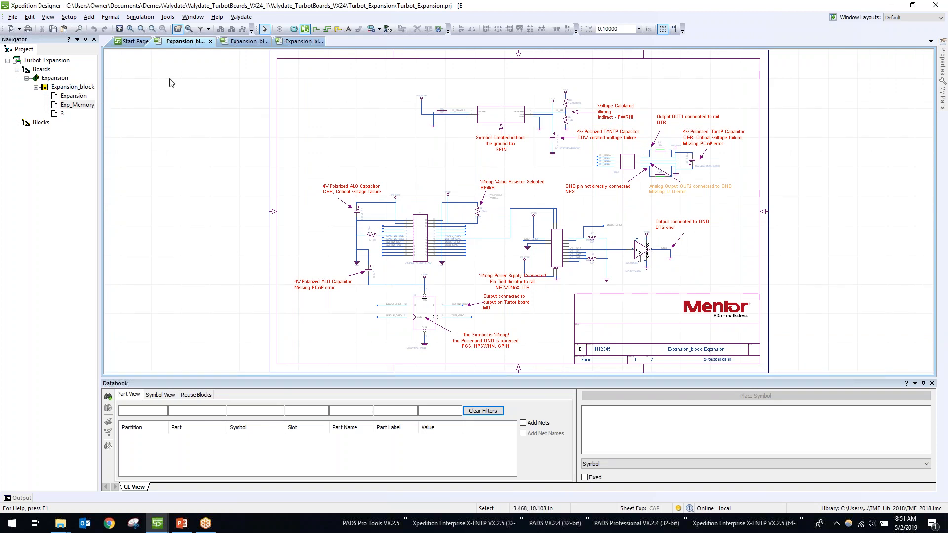
Review the Expansion board's schematic sheets, ending on the sheet with the two memory devices
{"action": "left_click", "coordinate": [75, 97]}
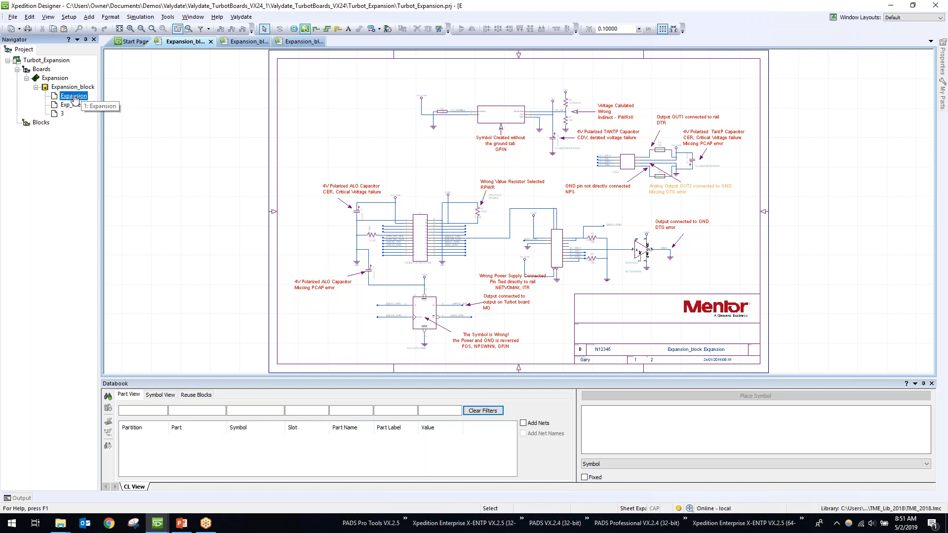
{"action": "left_click", "coordinate": [244, 43]}
{"action": "left_click", "coordinate": [298, 45]}
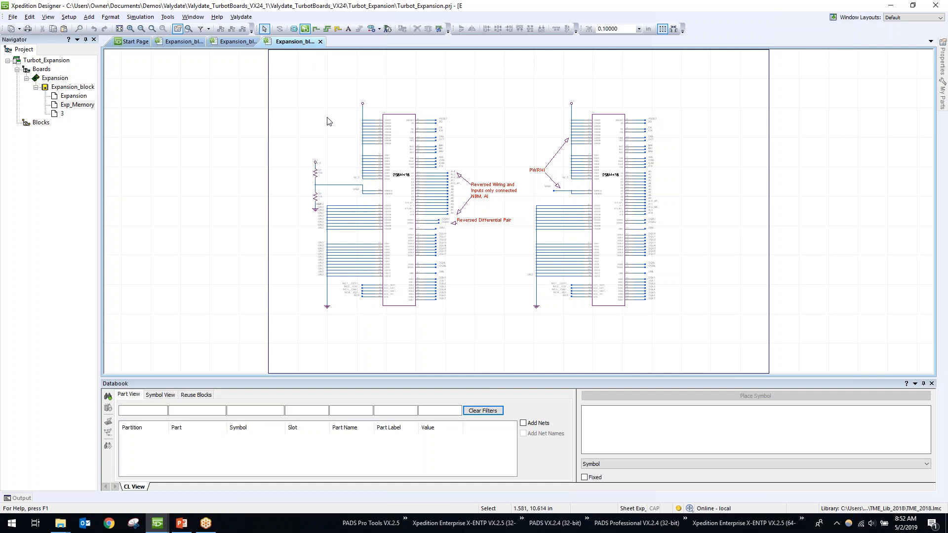
Switch to the Turbot_F200_X205 schematic project and widen its project tree to fit the full sheet names
{"action": "mouse_move", "coordinate": [158, 524]}
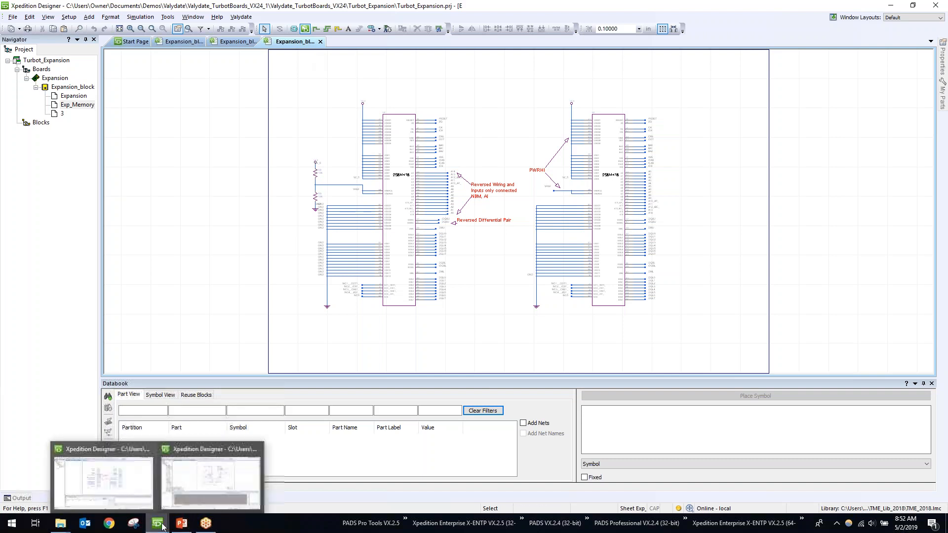
{"action": "left_click", "coordinate": [188, 485]}
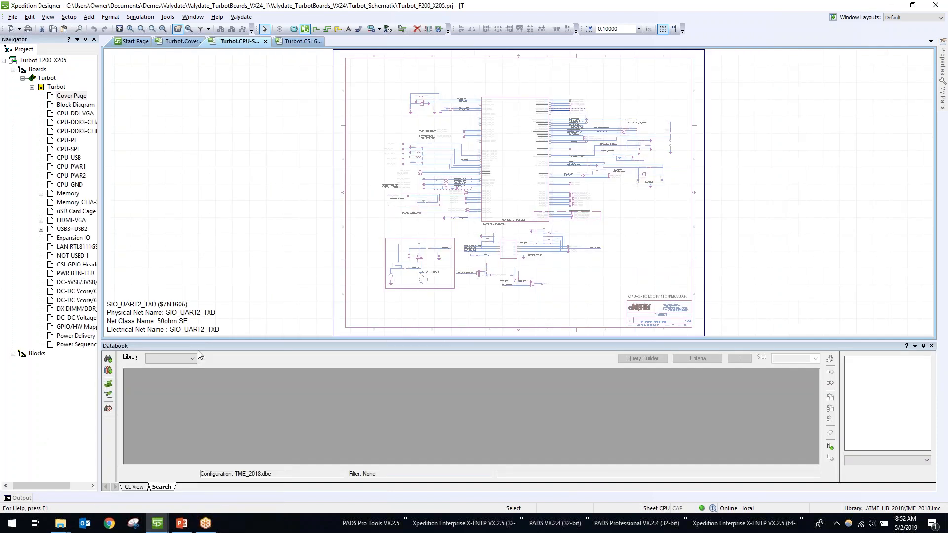
{"action": "left_click_drag", "start_coordinate": [103, 234], "coordinate": [148, 235]}
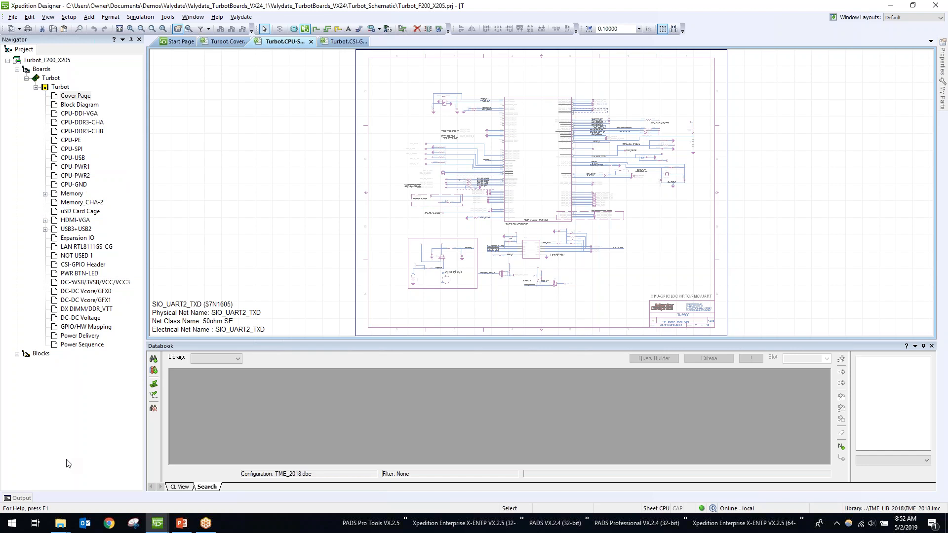
Return to the Turbot_Expansion schematic project and launch Xpedition Valydate from it
{"action": "left_click", "coordinate": [156, 527]}
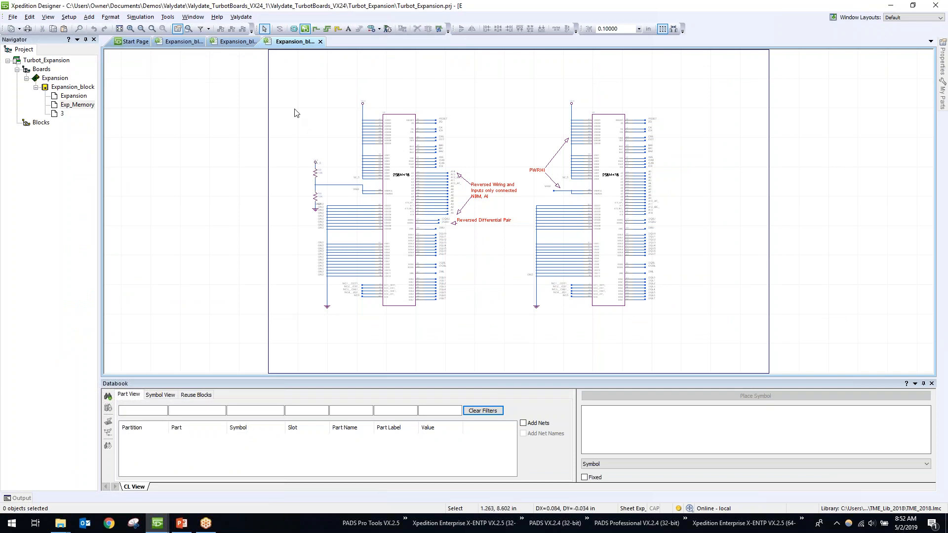
{"action": "left_click", "coordinate": [250, 20]}
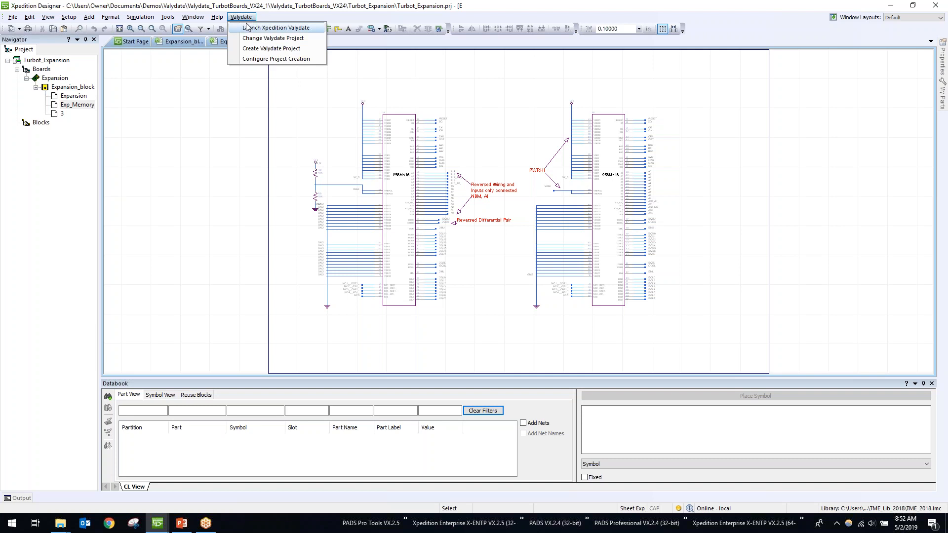
{"action": "left_click", "coordinate": [312, 28]}
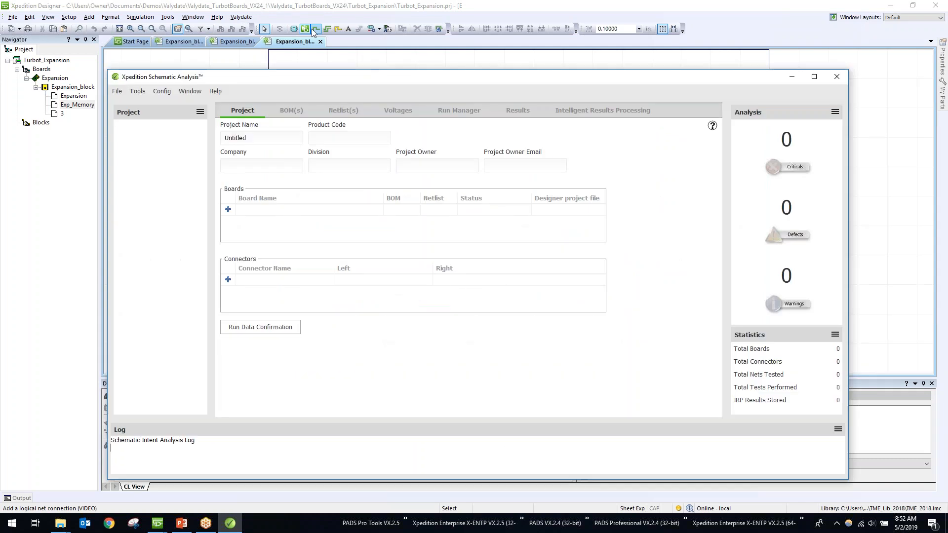
Maximize the schematic analysis window and open the Turbot_Boards project
{"action": "left_click_drag", "start_coordinate": [593, 81], "coordinate": [594, 4]}
{"action": "left_click", "coordinate": [8, 18]}
{"action": "mouse_move", "coordinate": [29, 53]}
{"action": "left_click", "coordinate": [148, 53]}
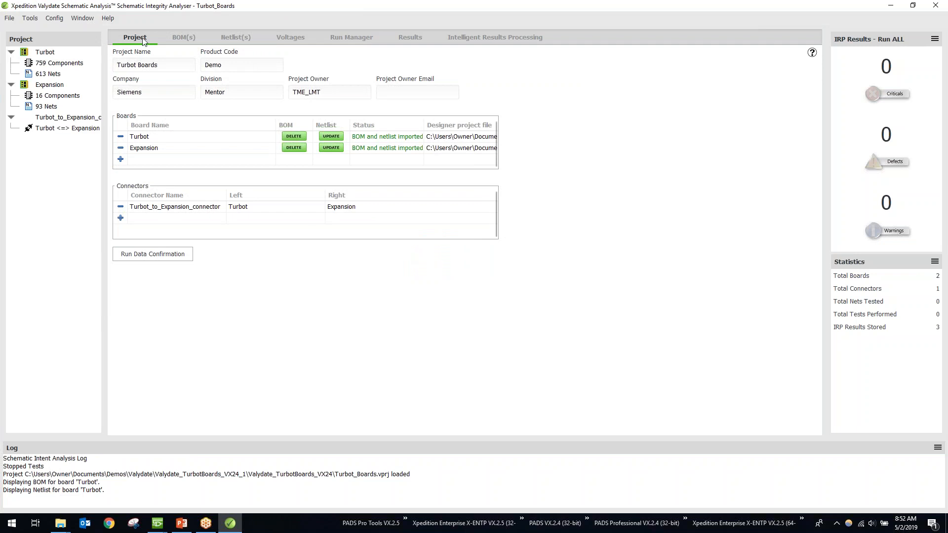
Widen the project tree, the boards table's Status column and the connectors table's name column to fit their text
{"action": "left_click_drag", "start_coordinate": [103, 210], "coordinate": [152, 218]}
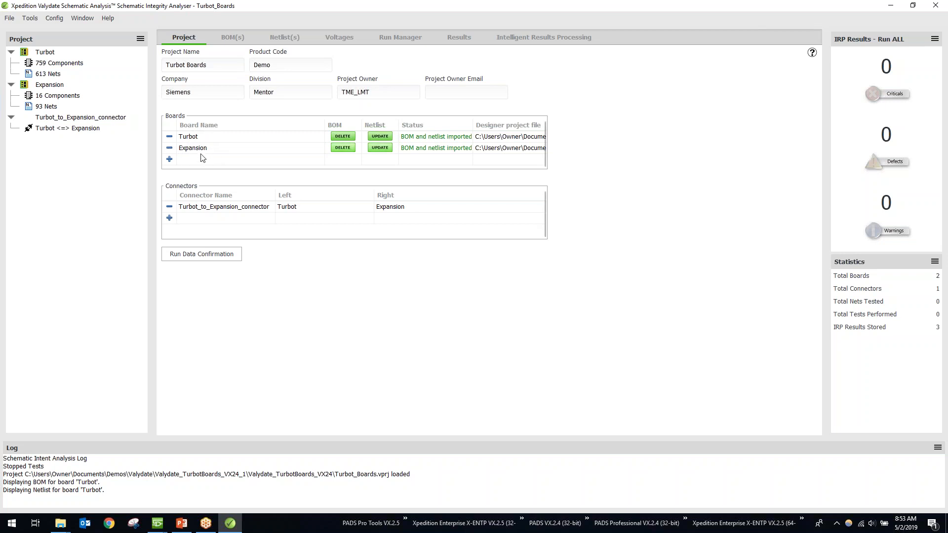
{"action": "left_click", "coordinate": [479, 131]}
{"action": "left_click_drag", "start_coordinate": [478, 125], "coordinate": [509, 124]}
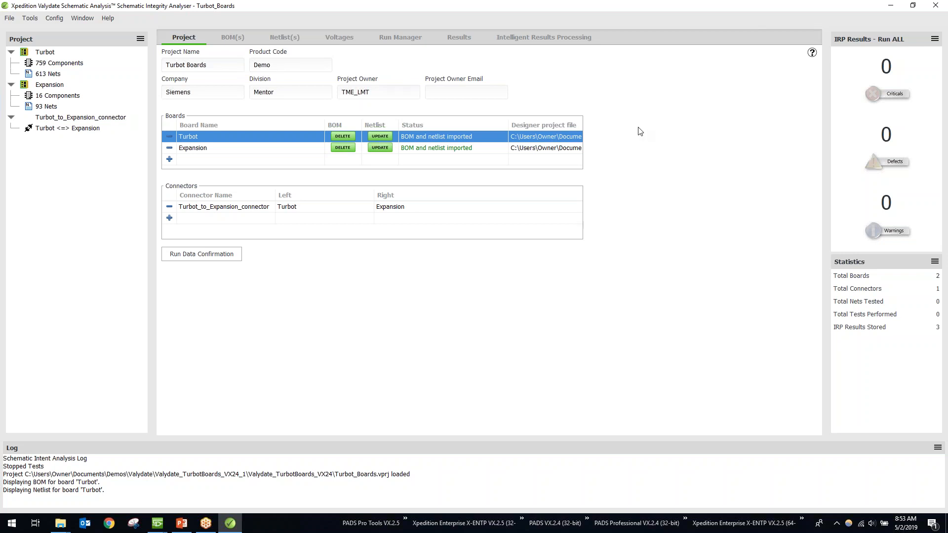
{"action": "left_click", "coordinate": [264, 210]}
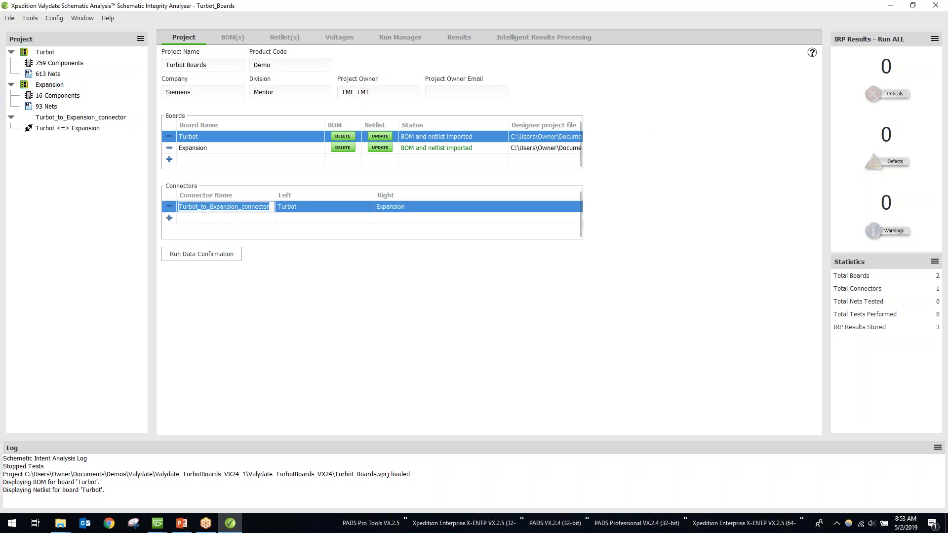
{"action": "mouse_move", "coordinate": [275, 195]}
{"action": "left_mouse_down"}
{"action": "mouse_move", "coordinate": [313, 196]}
{"action": "mouse_move", "coordinate": [283, 196]}
{"action": "left_mouse_up"}
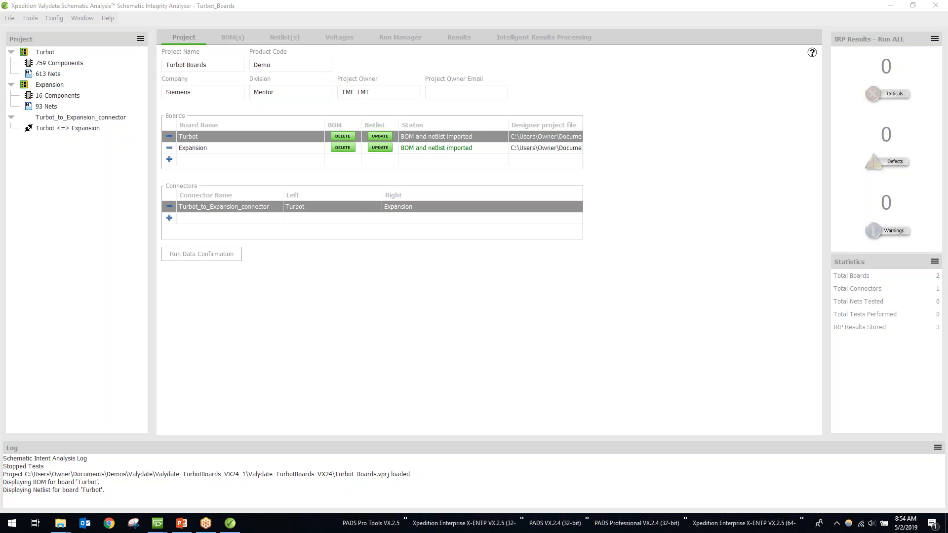
Check the crossprobe Xpedition version and the EEVX2.5 installation path in the Xpedition Designer preferences, leaving them as they are
{"action": "left_click", "coordinate": [54, 19]}
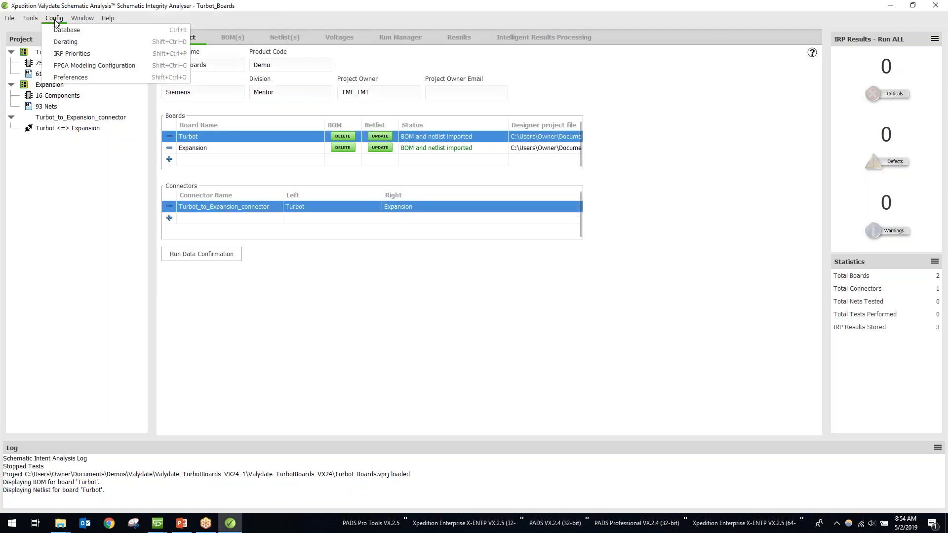
{"action": "left_click", "coordinate": [73, 77]}
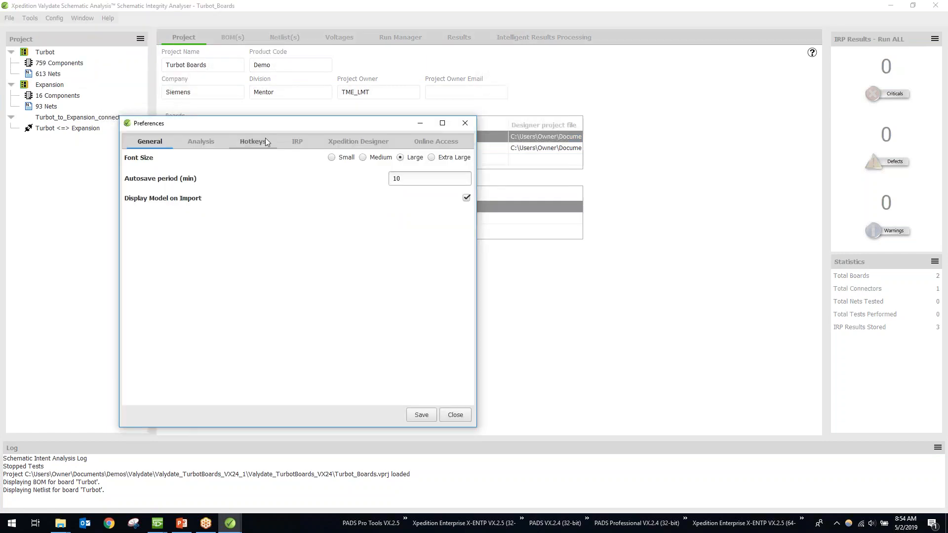
{"action": "left_click", "coordinate": [364, 143]}
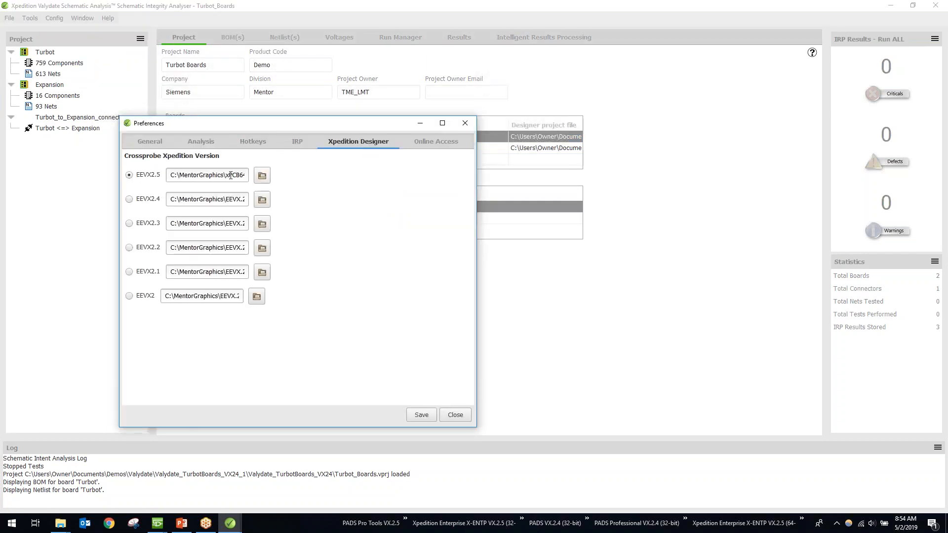
{"action": "left_click_drag", "start_coordinate": [172, 175], "coordinate": [262, 180]}
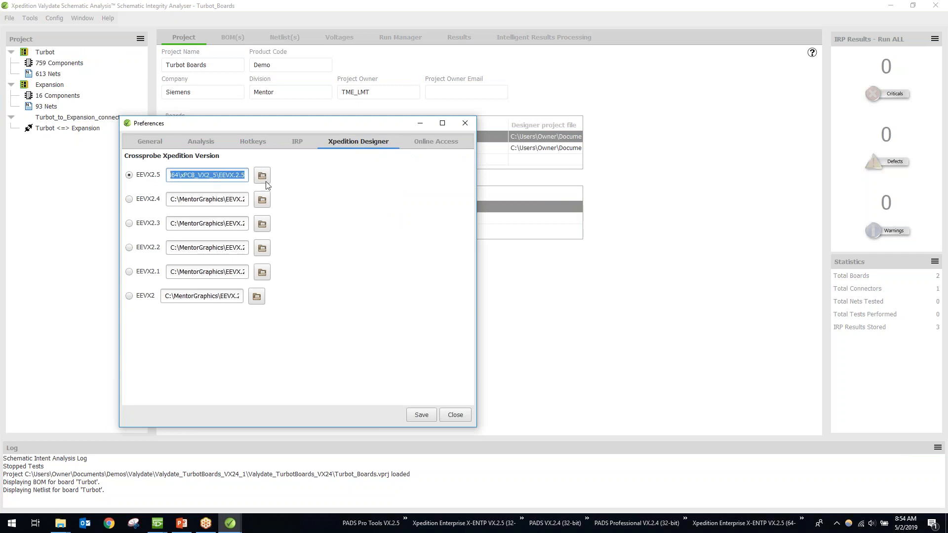
{"action": "left_click", "coordinate": [231, 176]}
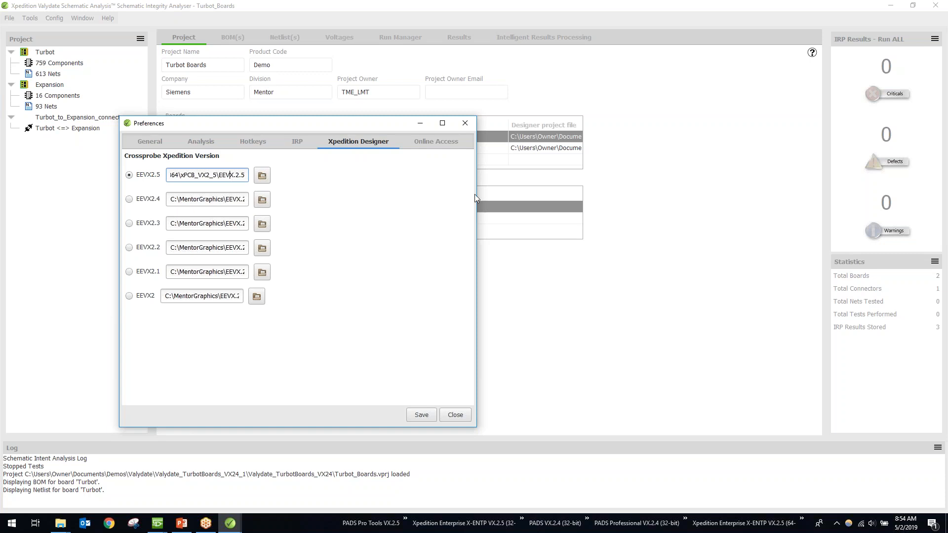
{"action": "left_click", "coordinate": [464, 124]}
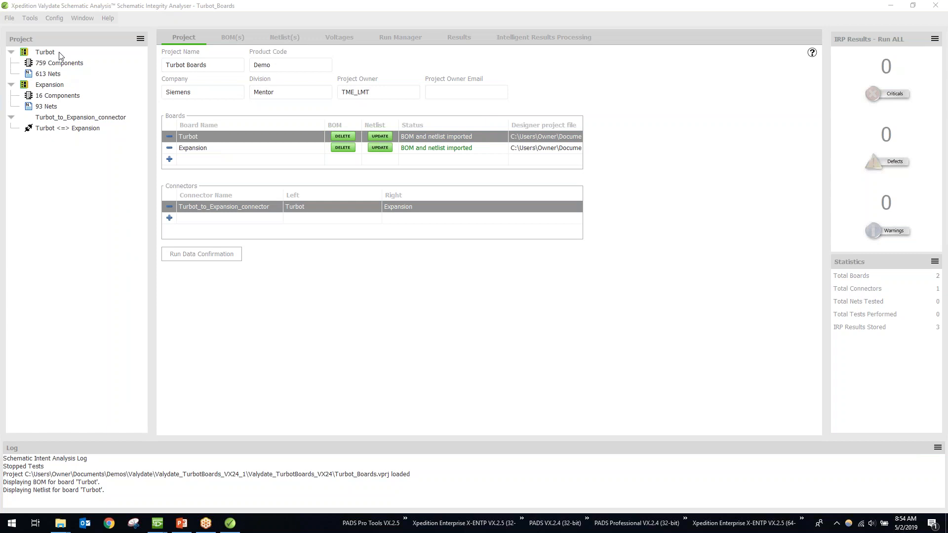
{"action": "left_click", "coordinate": [51, 41]}
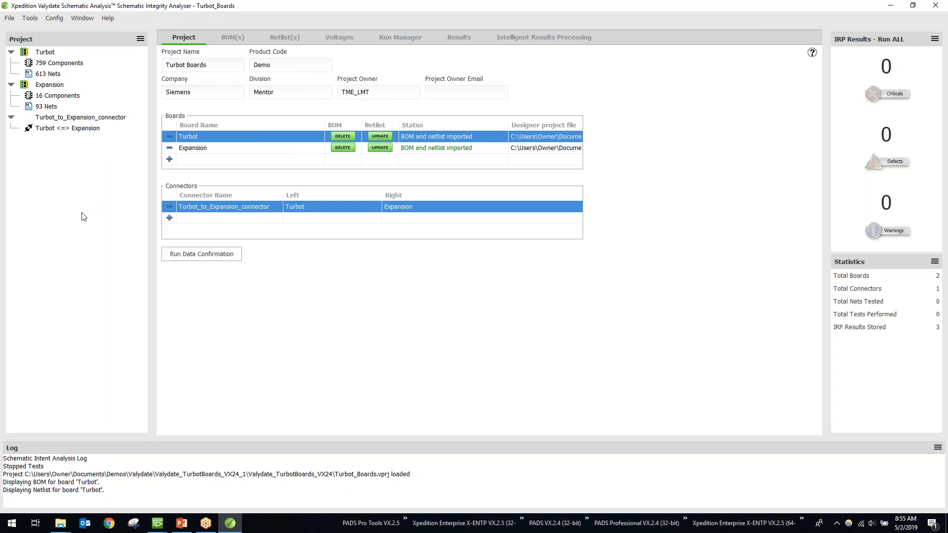
Examine the bills of materials of the Turbot and Expansion boards, ending on the Expansion board
{"action": "mouse_move", "coordinate": [83, 217]}
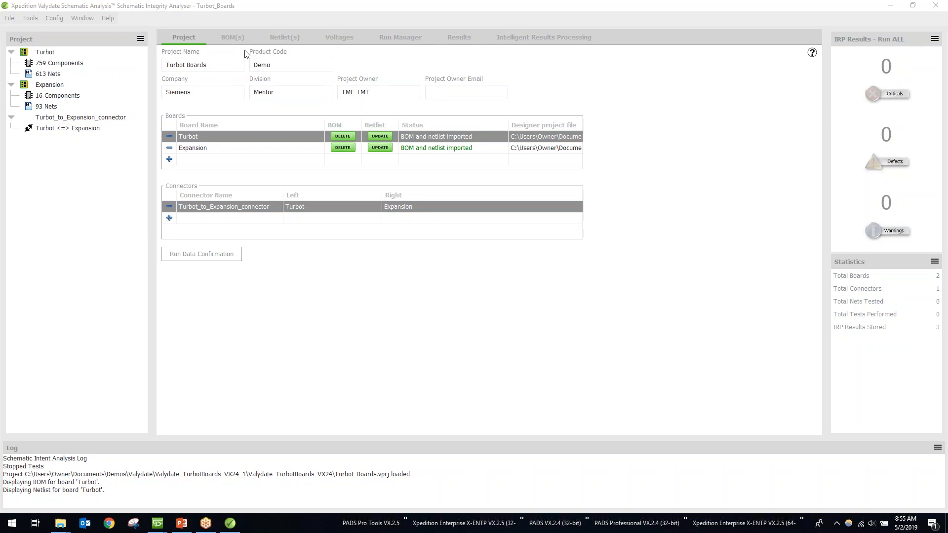
{"action": "left_click", "coordinate": [233, 39]}
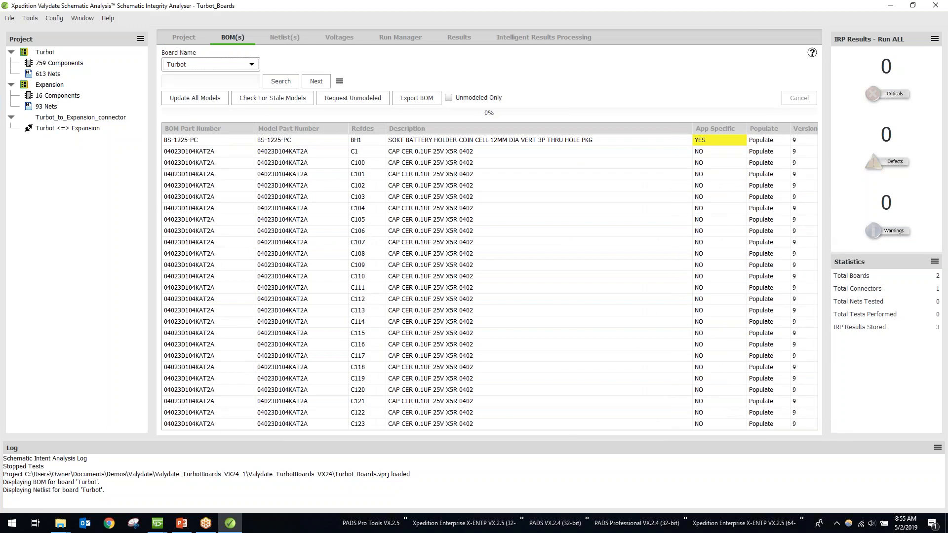
{"action": "left_click", "coordinate": [252, 65]}
{"action": "left_click", "coordinate": [218, 75]}
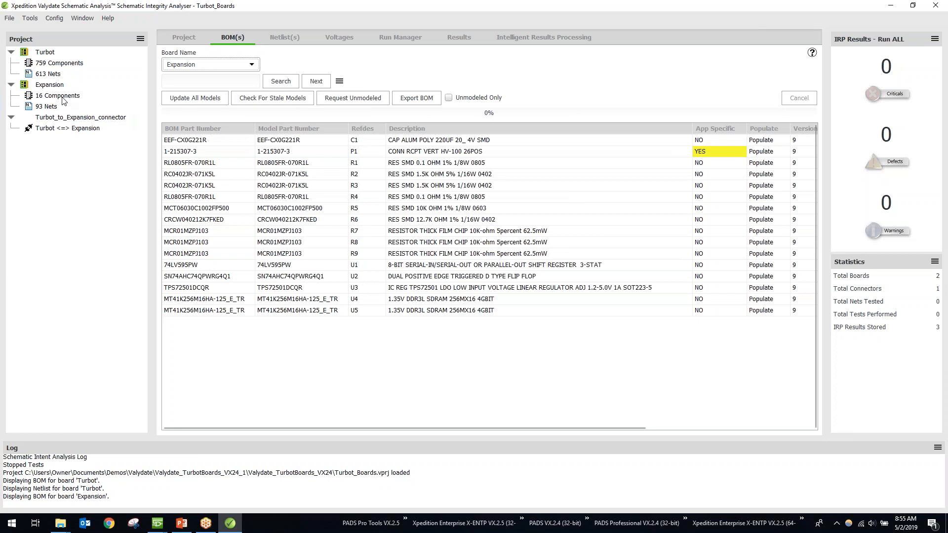
{"action": "left_click", "coordinate": [219, 62]}
{"action": "left_click", "coordinate": [219, 51]}
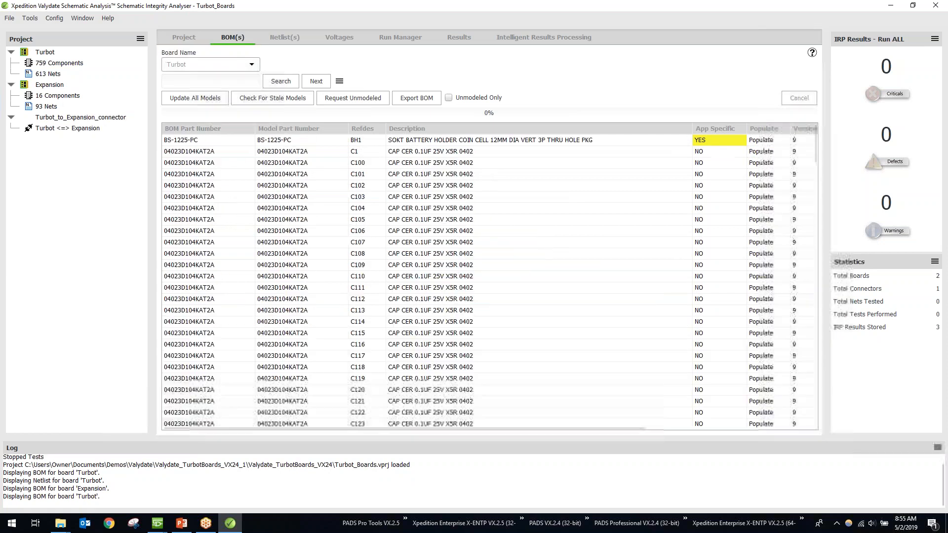
{"action": "left_click", "coordinate": [231, 64]}
{"action": "left_click", "coordinate": [215, 79]}
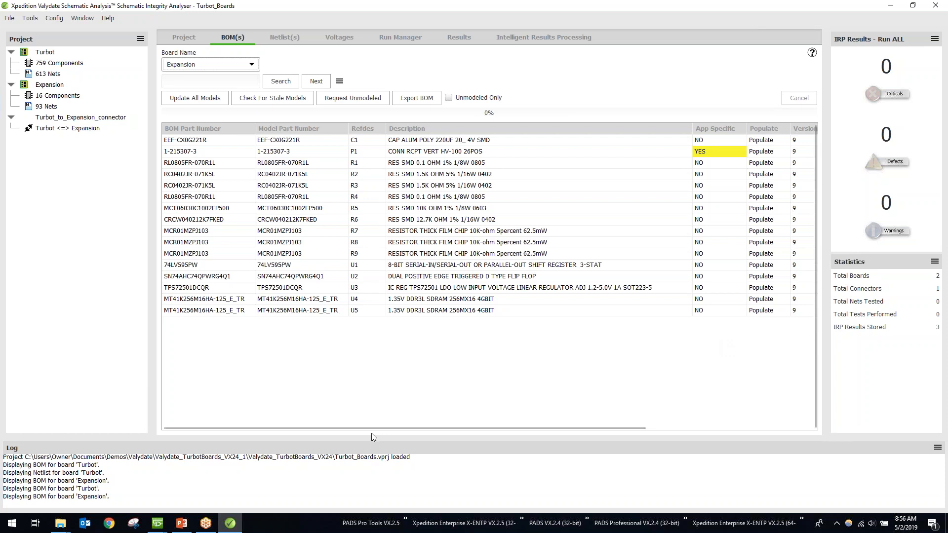
Open the model of resistor R1 (RL0805FR-070R1L) for editing from the Expansion board's BOM
{"action": "left_click_drag", "start_coordinate": [371, 428], "coordinate": [336, 442]}
{"action": "left_click", "coordinate": [239, 164]}
{"action": "right_click", "coordinate": [239, 165]}
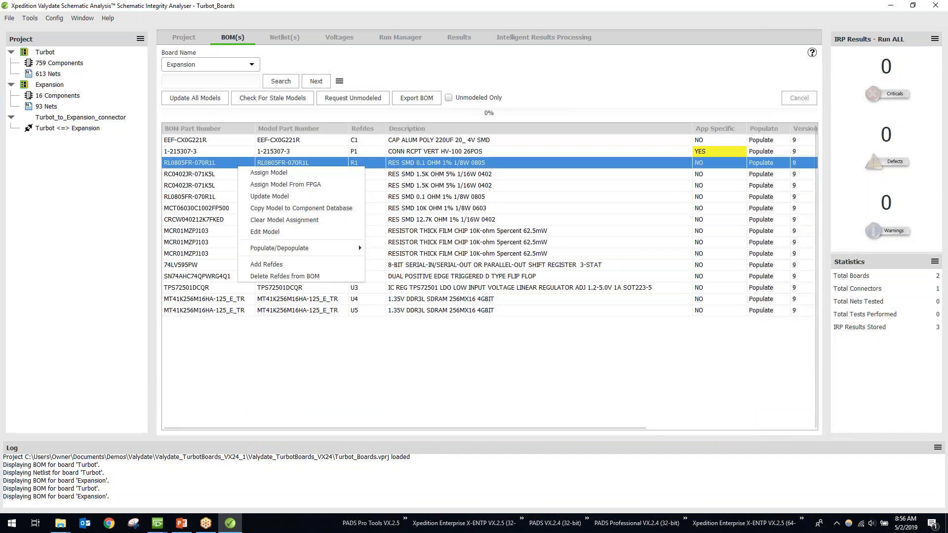
{"action": "left_click", "coordinate": [269, 235]}
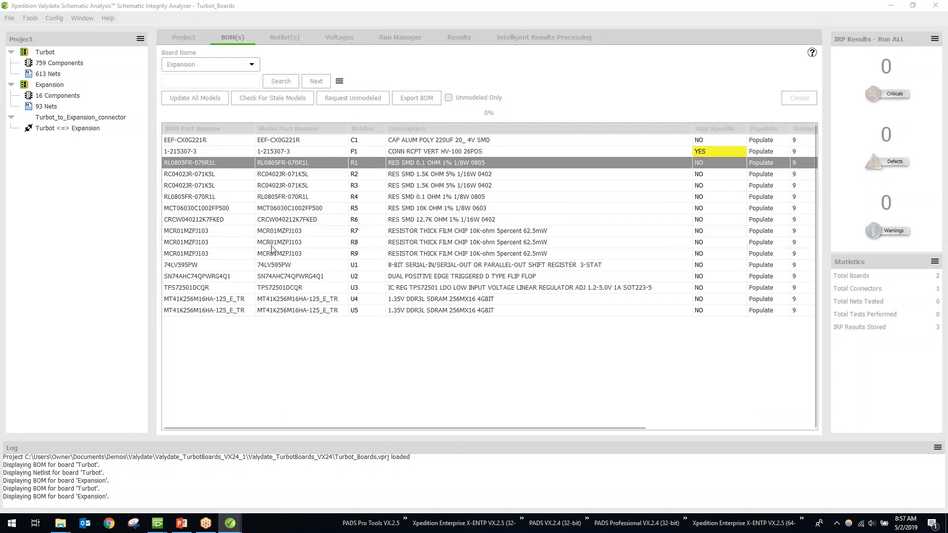
Open the model of resistor R7 (MCR01MZPJ103) for editing from the Expansion board's BOM
{"action": "left_click", "coordinate": [262, 195]}
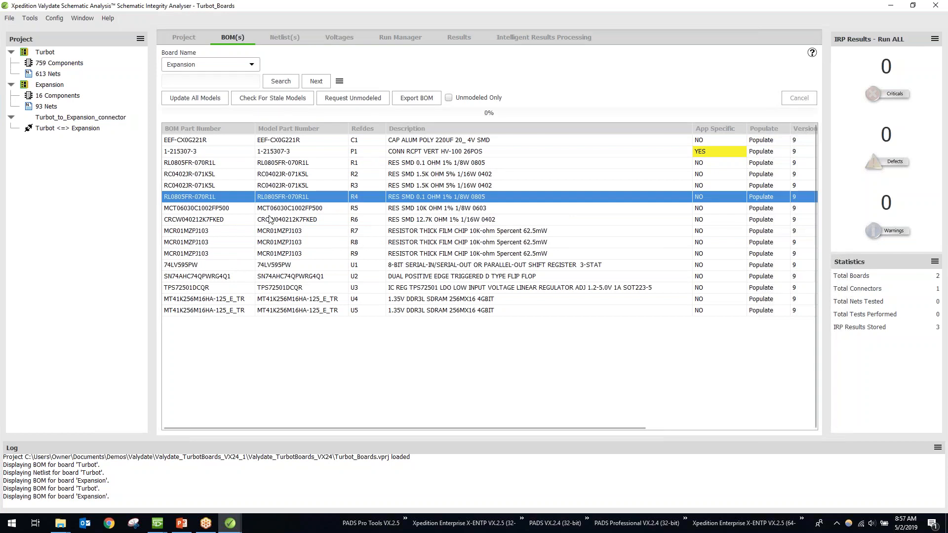
{"action": "right_click", "coordinate": [270, 235]}
{"action": "left_click", "coordinate": [302, 295]}
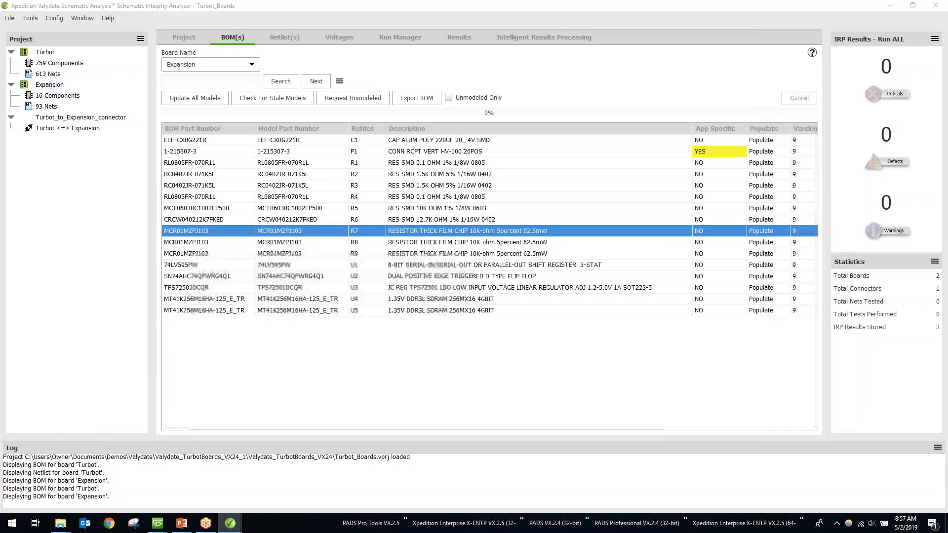
Display the Turbot board's BOM, and move the main analysis window out of the way to inspect the open resistor models
{"action": "left_click", "coordinate": [253, 64]}
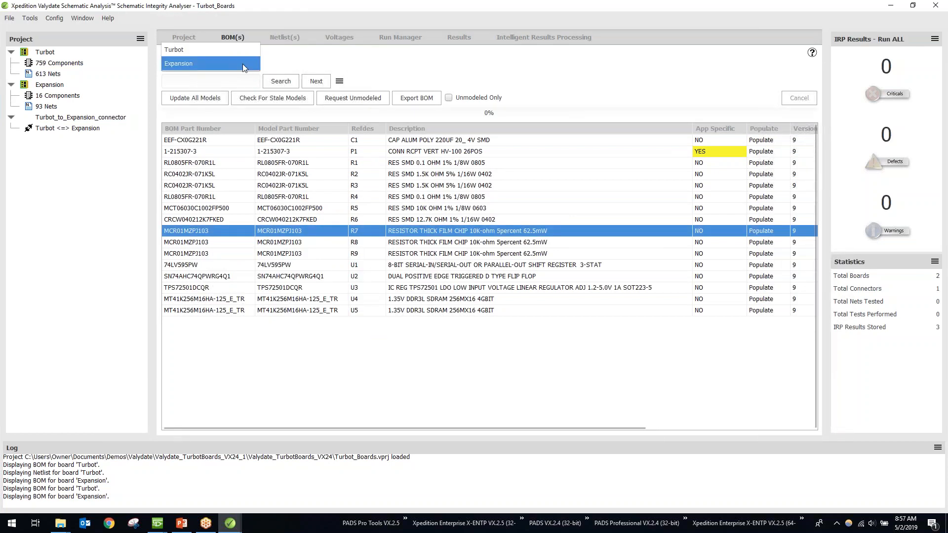
{"action": "left_click", "coordinate": [237, 55]}
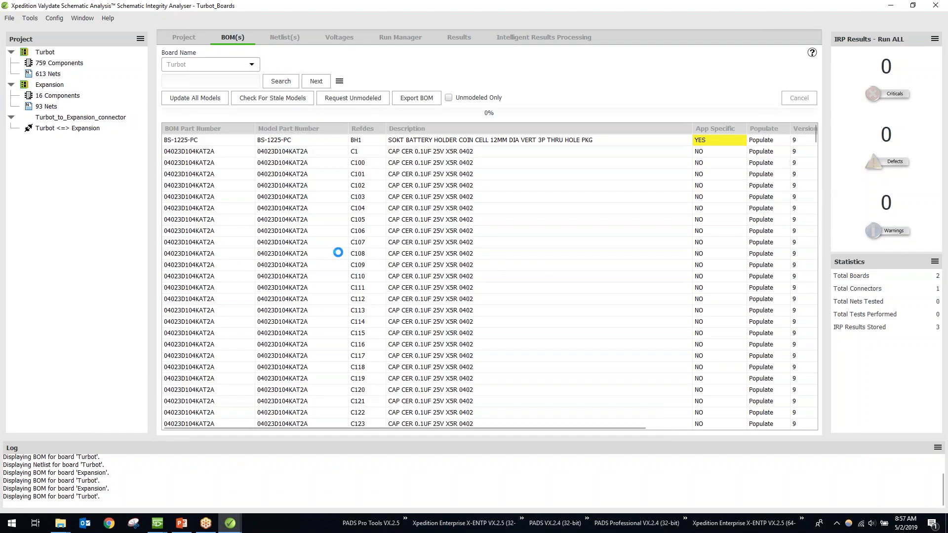
{"action": "left_click", "coordinate": [231, 526]}
{"action": "left_click", "coordinate": [235, 483]}
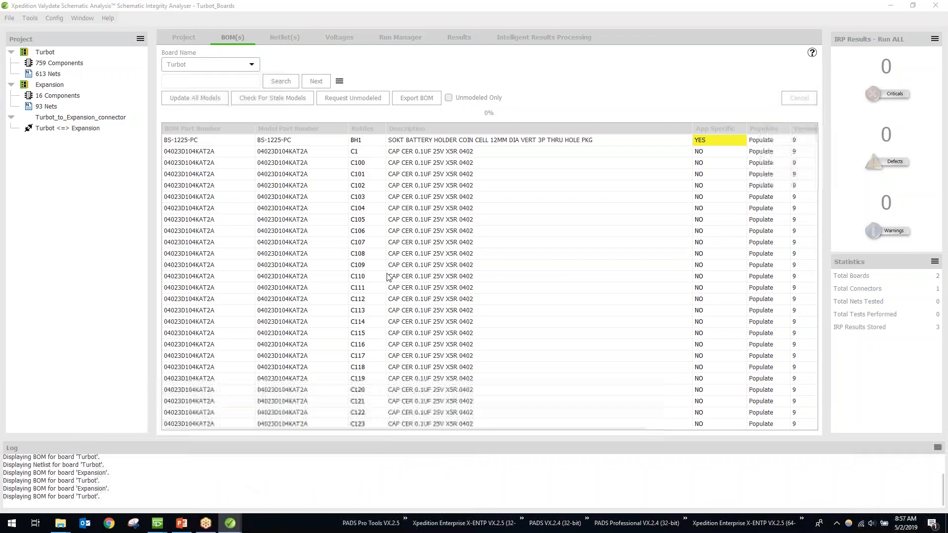
{"action": "mouse_move", "coordinate": [230, 524]}
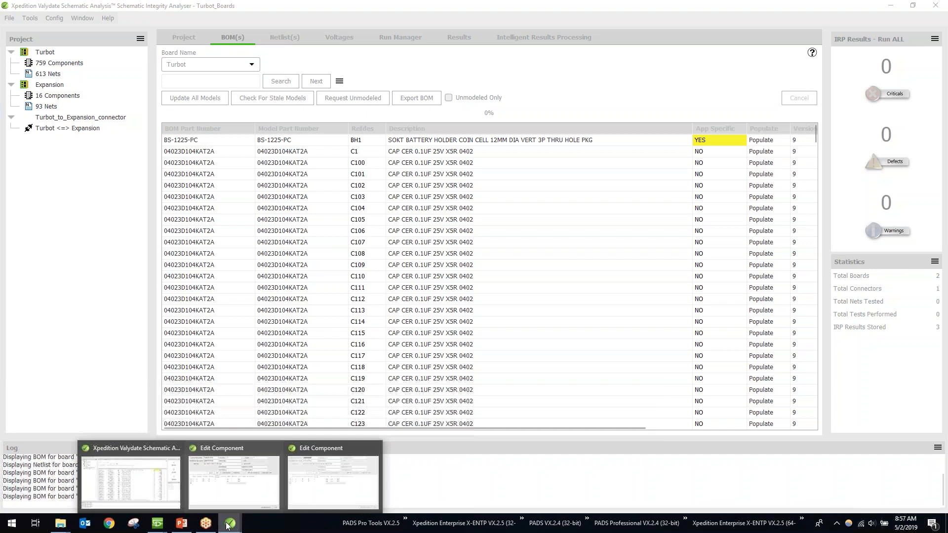
{"action": "left_click", "coordinate": [309, 475]}
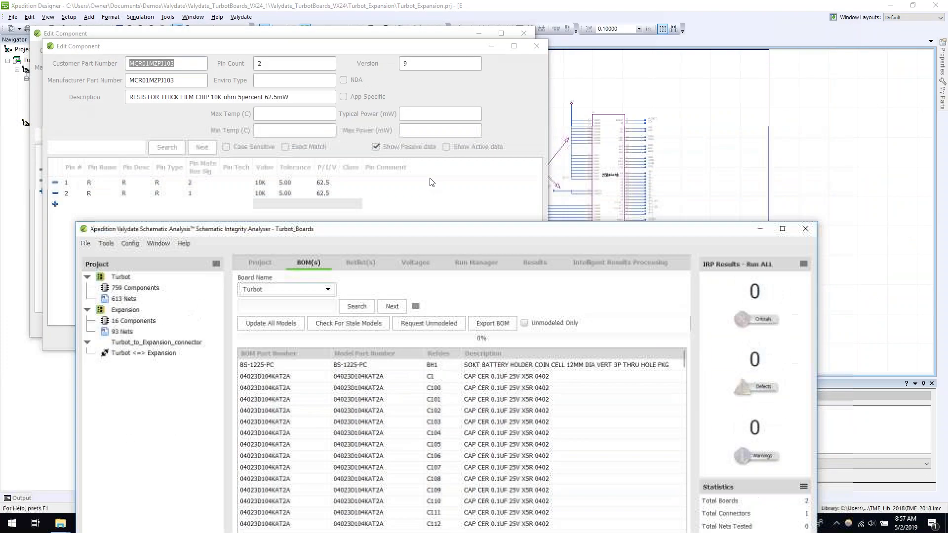
{"action": "left_click_drag", "start_coordinate": [391, 46], "coordinate": [405, 39]}
{"action": "double_click", "coordinate": [405, 39]}
{"action": "left_click", "coordinate": [759, 230]}
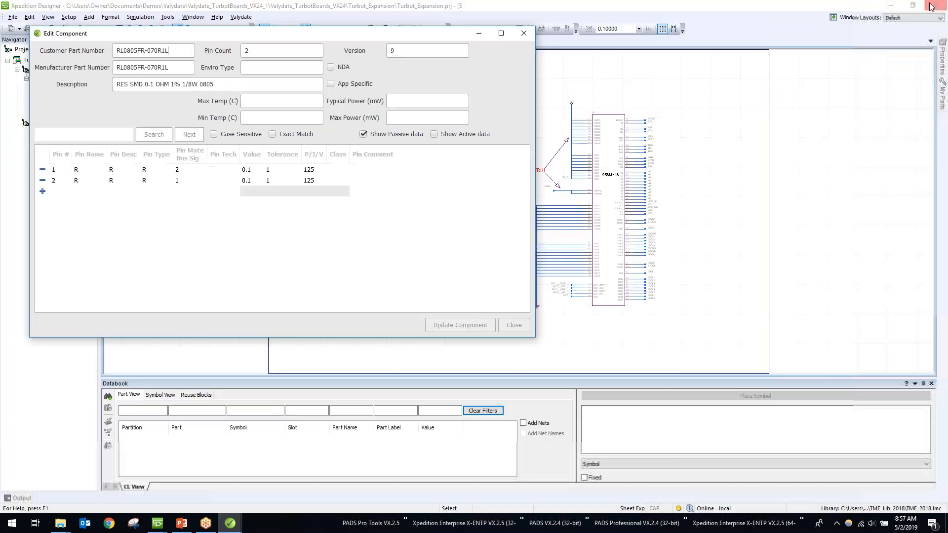
Close the open resistor model and open the model of MOSFET U41 (FDMS3600S) for editing from the Turbot board's BOM
{"action": "left_click", "coordinate": [524, 33]}
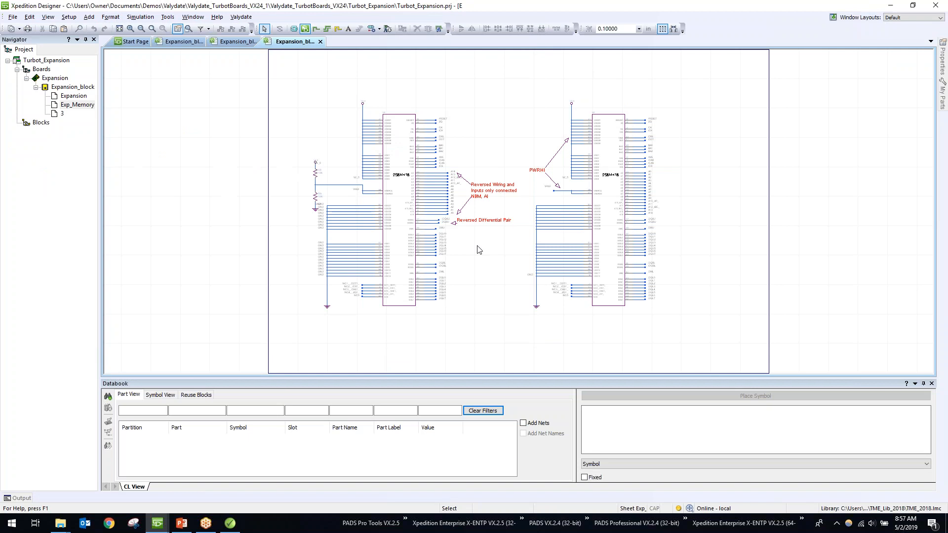
{"action": "left_click", "coordinate": [231, 523]}
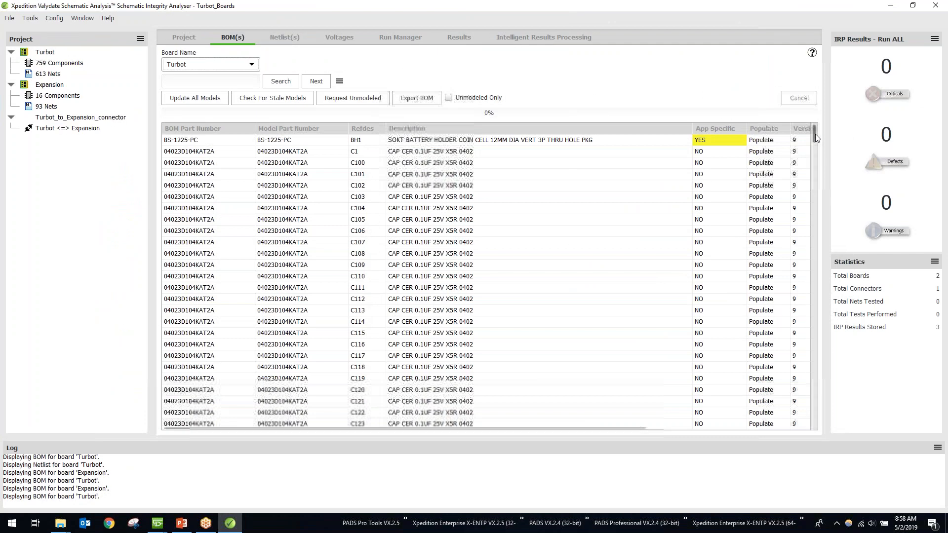
{"action": "left_click_drag", "start_coordinate": [816, 135], "coordinate": [831, 428]}
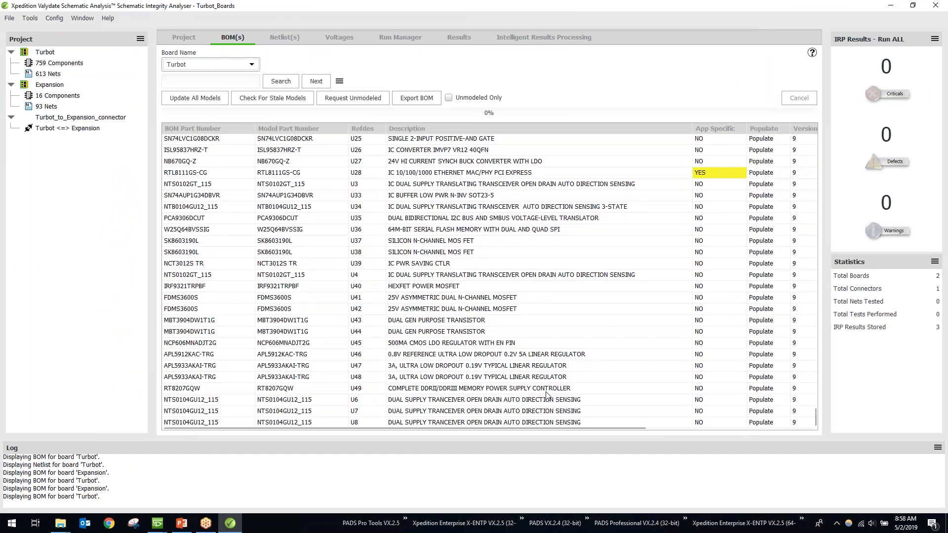
{"action": "right_click", "coordinate": [384, 302]}
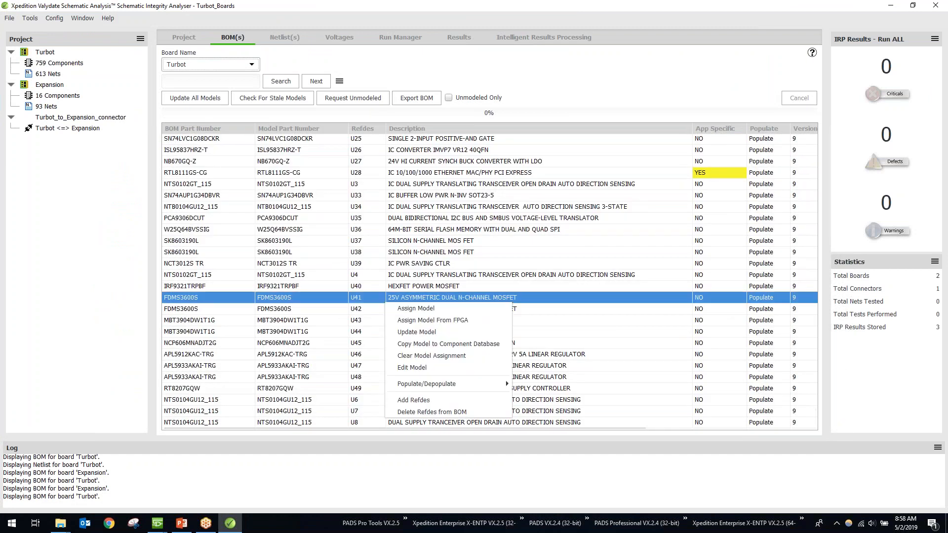
{"action": "left_click", "coordinate": [435, 368]}
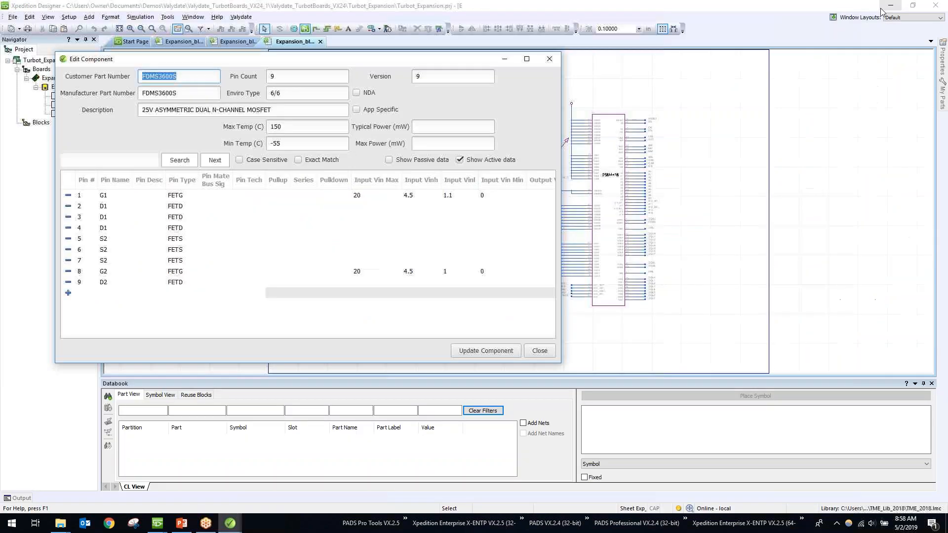
Review the pin data of the FDMS3600S model full screen with a wider Input Vinl column, and close the model
{"action": "left_click", "coordinate": [527, 59]}
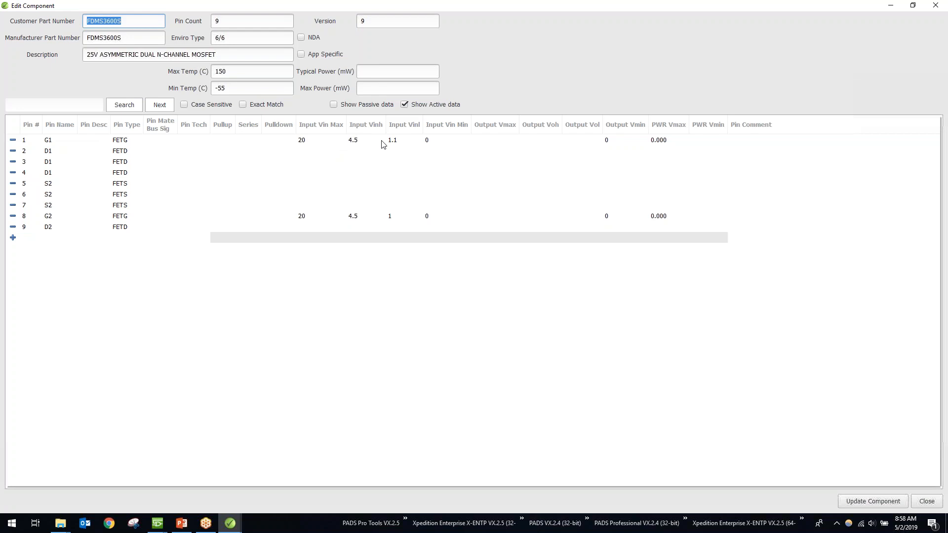
{"action": "left_click_drag", "start_coordinate": [423, 125], "coordinate": [434, 125]}
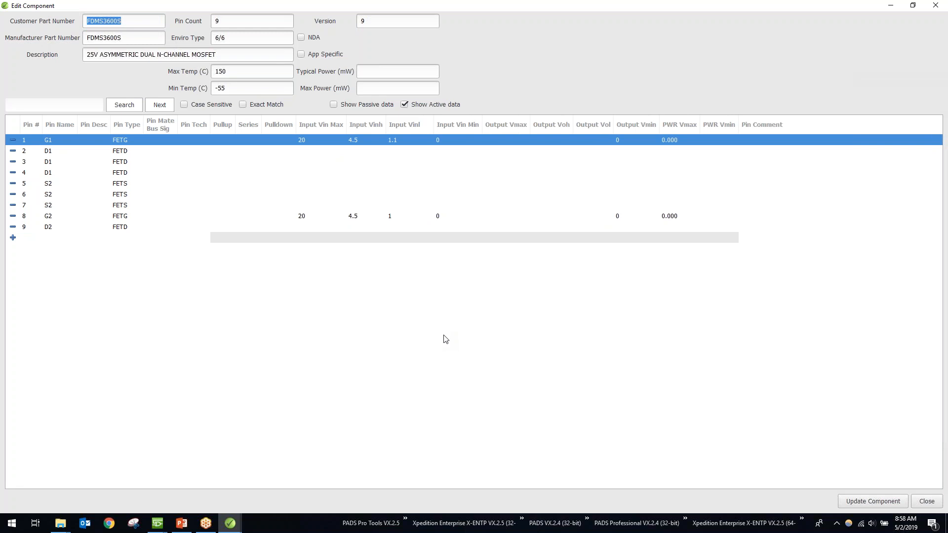
{"action": "left_click", "coordinate": [936, 6]}
Open the model of serial flash memory U36 (W25Q64BVSSIG) for editing from the Turbot board's BOM
{"action": "left_click", "coordinate": [230, 523]}
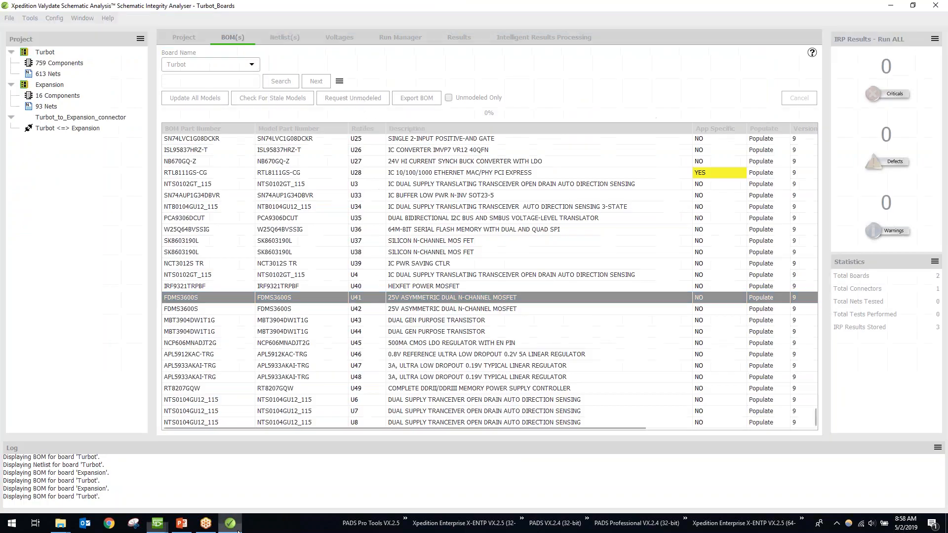
{"action": "scroll", "coordinate": [358, 349], "scroll_direction": "down", "scroll_amount": 2}
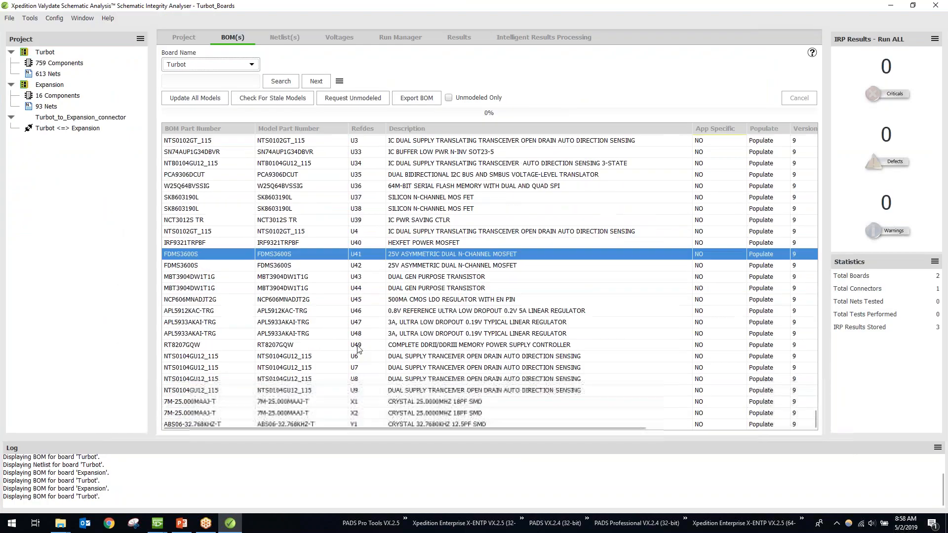
{"action": "scroll", "coordinate": [359, 305], "scroll_direction": "up", "scroll_amount": 1}
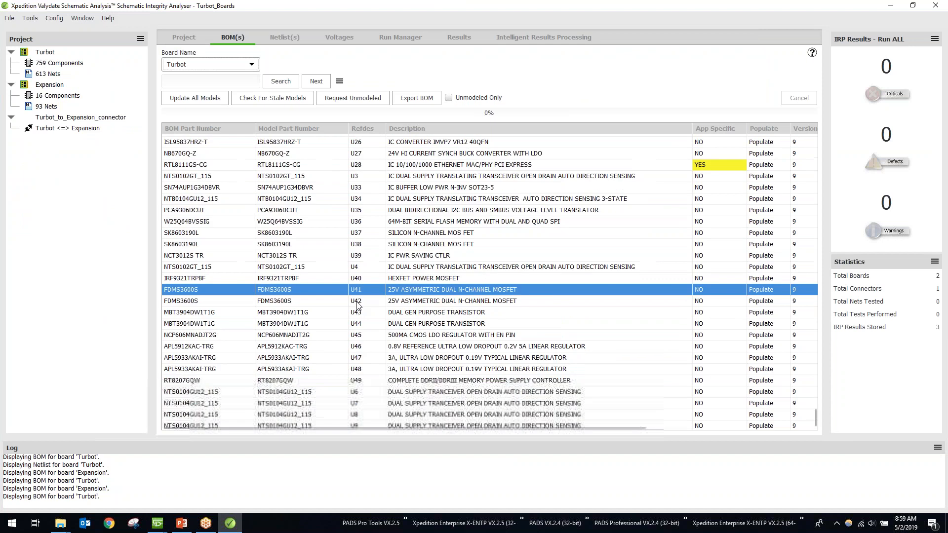
{"action": "left_click", "coordinate": [445, 226]}
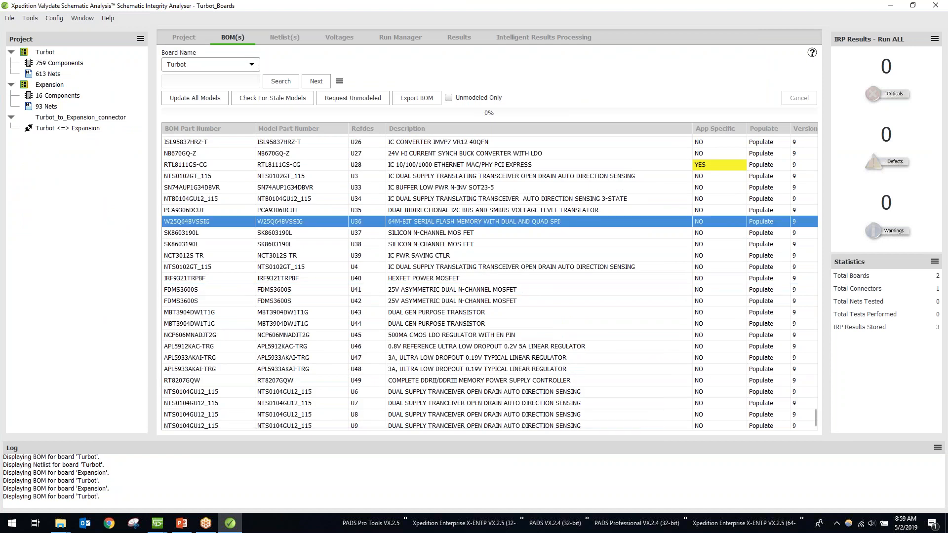
{"action": "right_click", "coordinate": [445, 225]}
{"action": "left_click", "coordinate": [489, 291]}
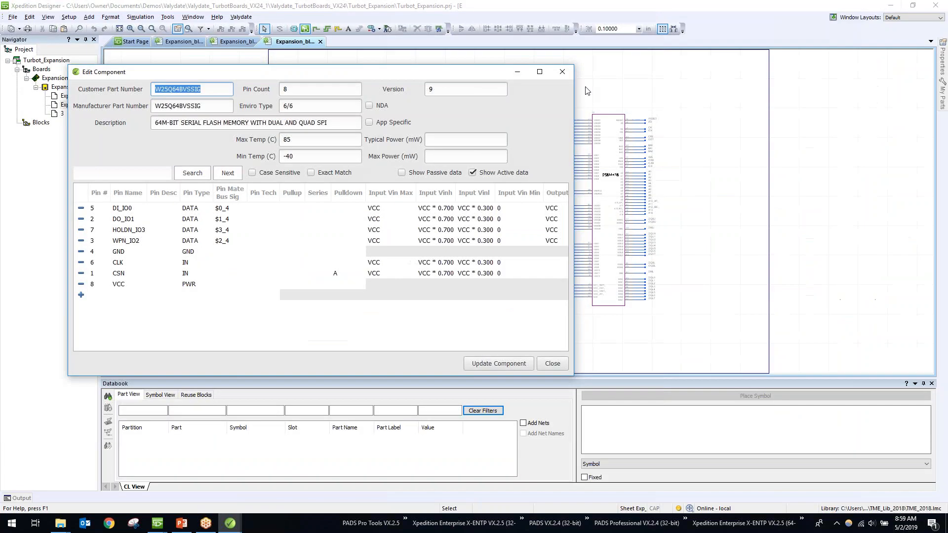
Review the pin data of the W25Q64BVSSIG model full screen with wider Input Vinh and Vinl columns, and close the model
{"action": "left_click", "coordinate": [540, 71]}
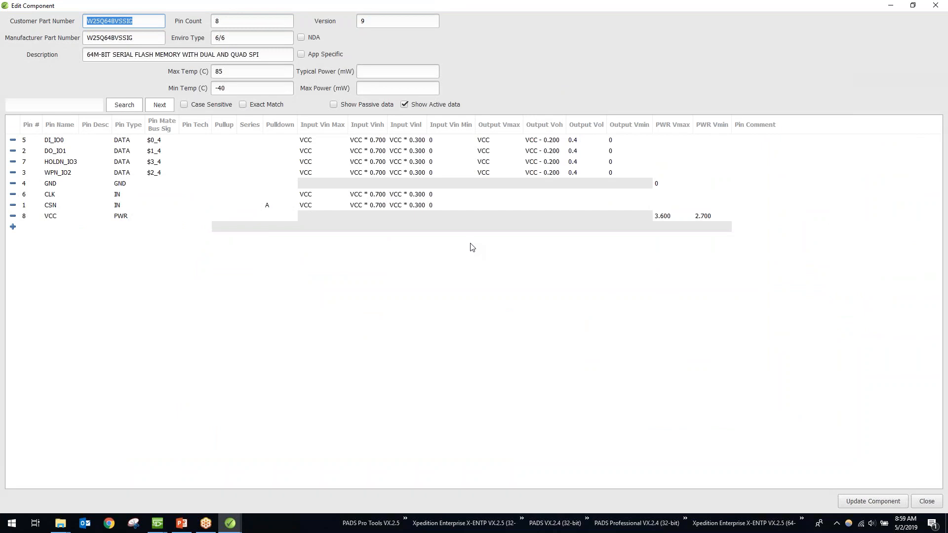
{"action": "left_click_drag", "start_coordinate": [387, 126], "coordinate": [455, 126]}
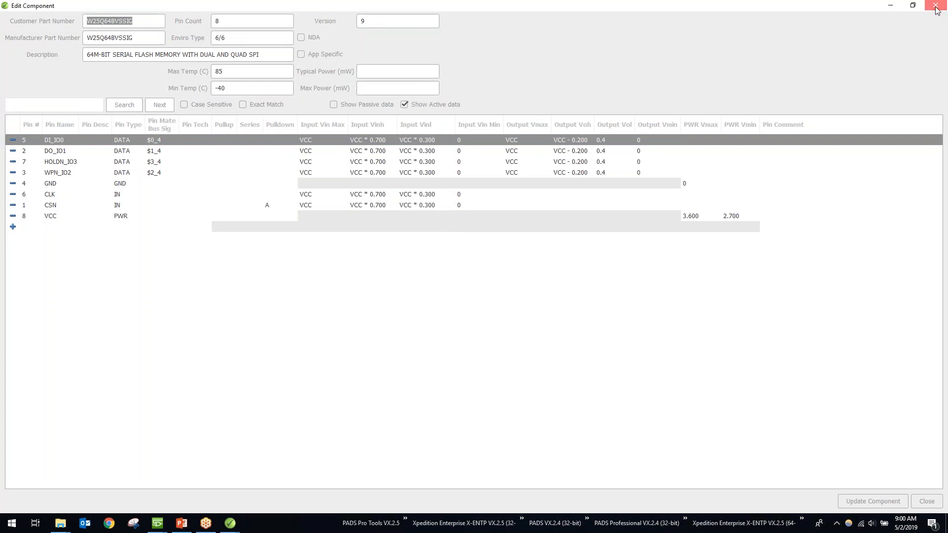
{"action": "left_click", "coordinate": [937, 6]}
Return to the Valydate analysis window and look through the Turbot board's netlist
{"action": "left_click", "coordinate": [230, 525]}
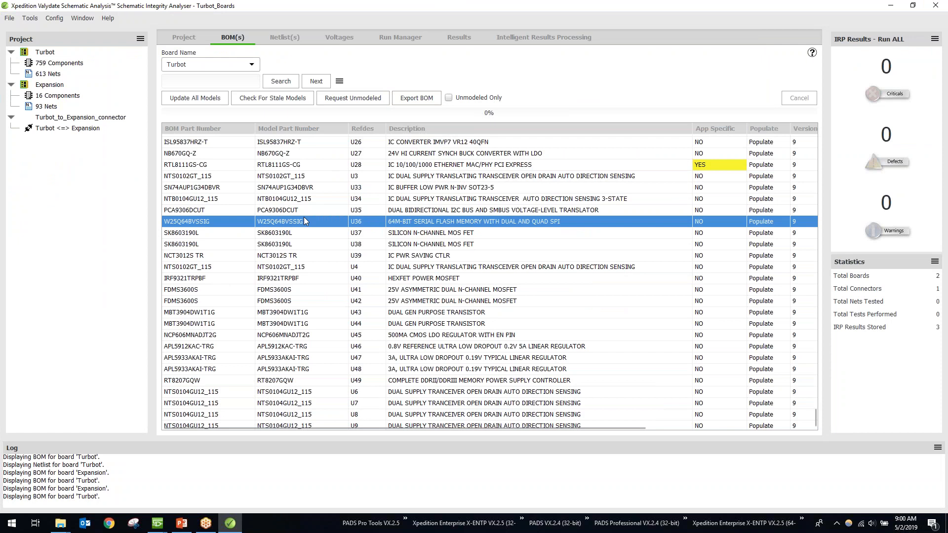
{"action": "left_click", "coordinate": [287, 38]}
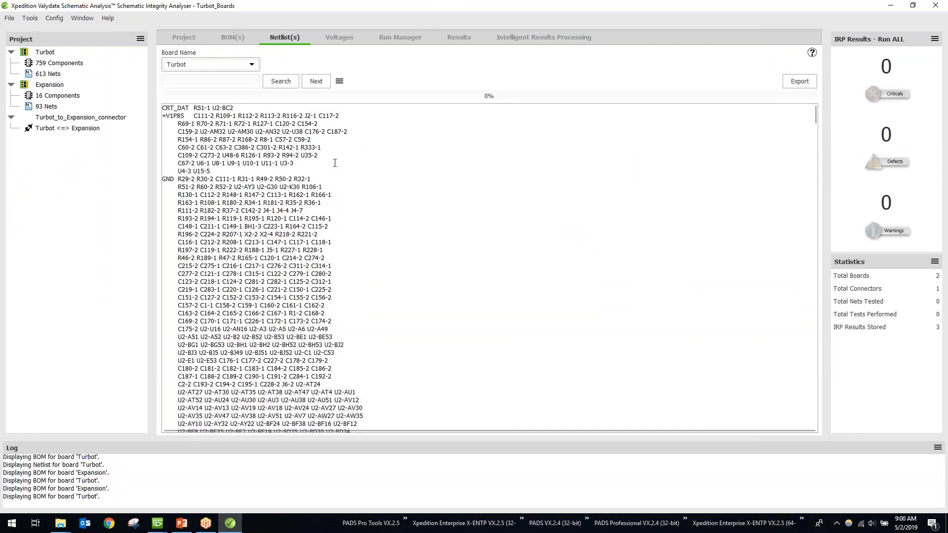
{"action": "scroll", "coordinate": [343, 176], "scroll_direction": "down", "scroll_amount": 7}
{"action": "scroll", "coordinate": [344, 177], "scroll_direction": "up", "scroll_amount": 7}
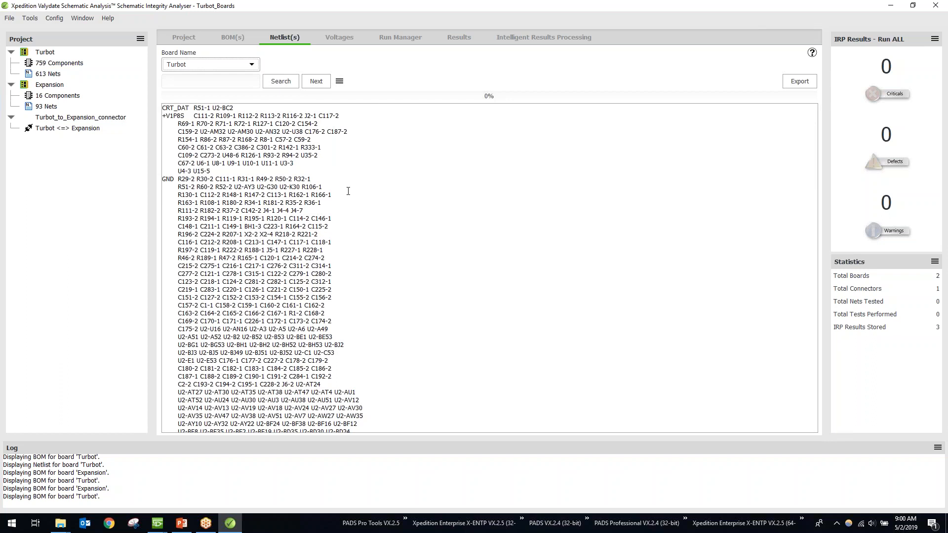
Display the Expansion board's netlist and look through its nets and pin connections
{"action": "left_click", "coordinate": [223, 66]}
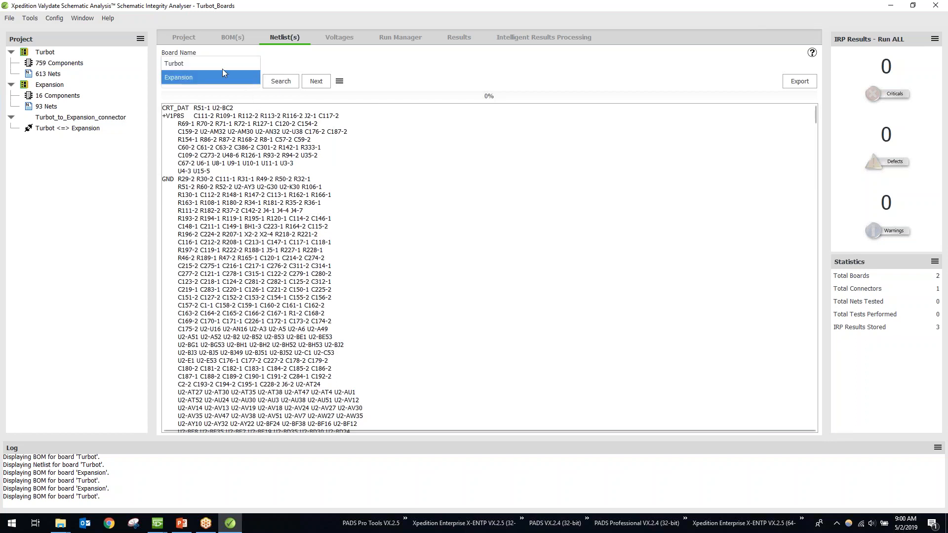
{"action": "left_click", "coordinate": [214, 78]}
{"action": "scroll", "coordinate": [277, 166], "scroll_direction": "down", "scroll_amount": 15}
{"action": "scroll", "coordinate": [277, 166], "scroll_direction": "up", "scroll_amount": 20}
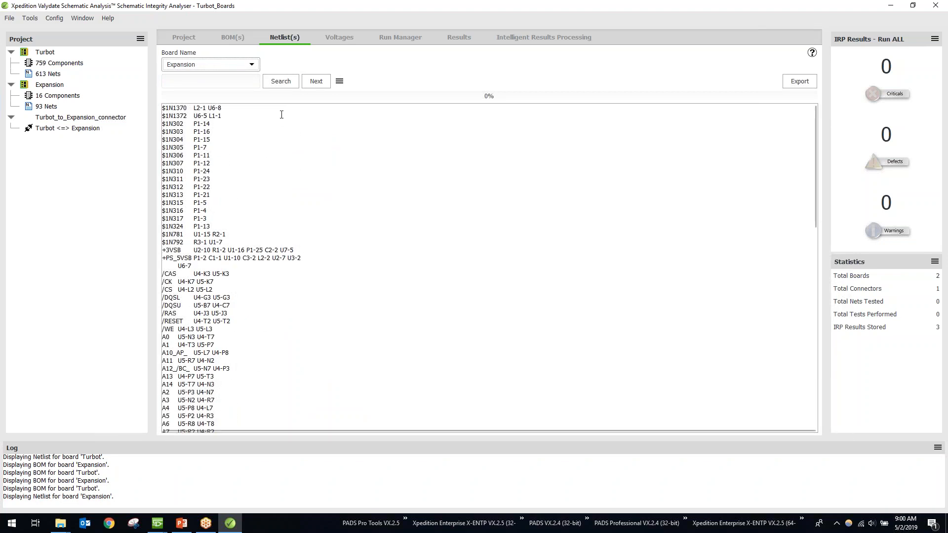
Sort the Turbot board's net voltages by colour and run a voltage scan on the board
{"action": "left_click", "coordinate": [346, 41]}
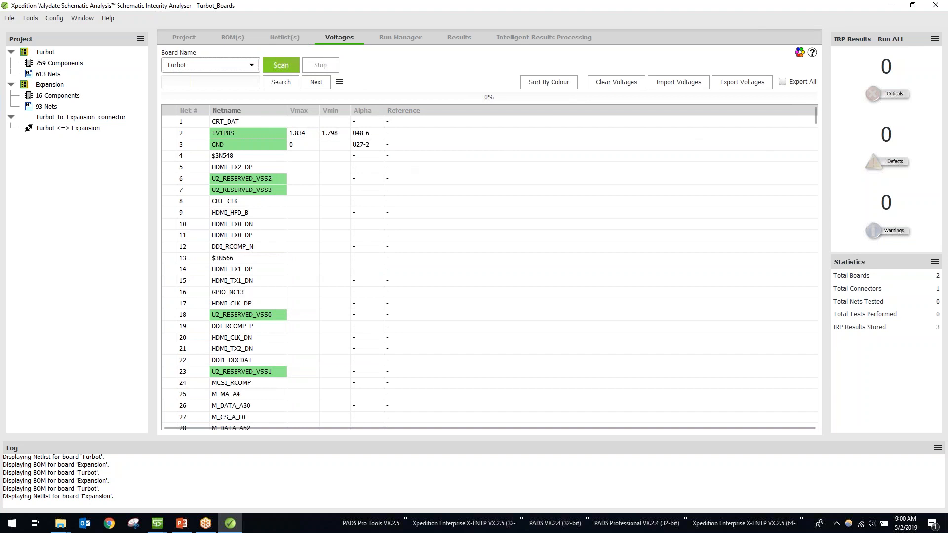
{"action": "left_click", "coordinate": [524, 80]}
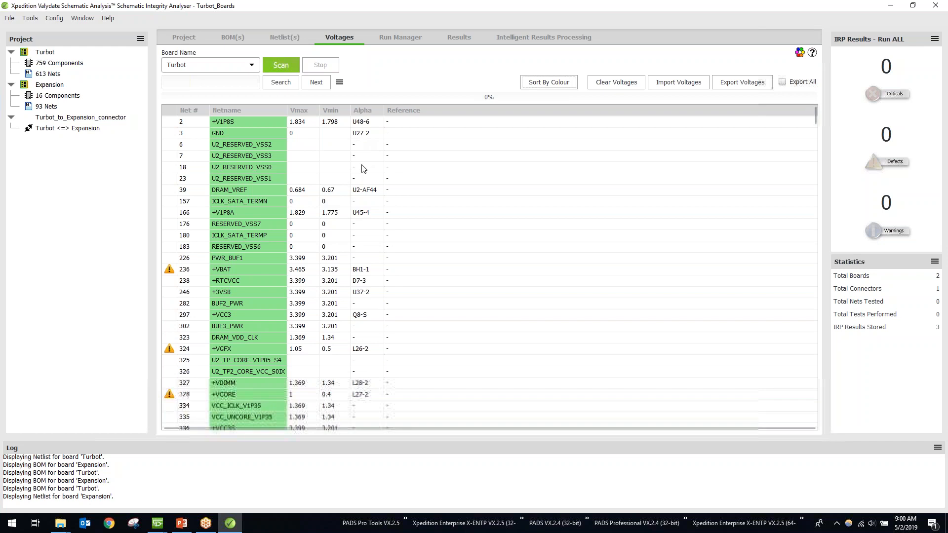
{"action": "left_click", "coordinate": [285, 70]}
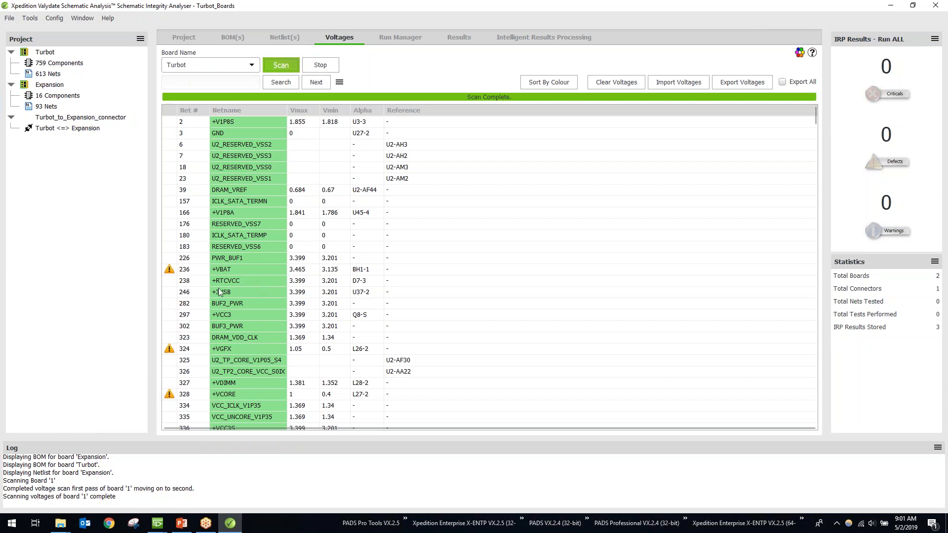
Examine the scanned power and ground net voltages of the Turbot board, including the nets marked with warnings
{"action": "mouse_move", "coordinate": [172, 275]}
{"action": "scroll", "coordinate": [443, 364], "scroll_direction": "down", "scroll_amount": 9}
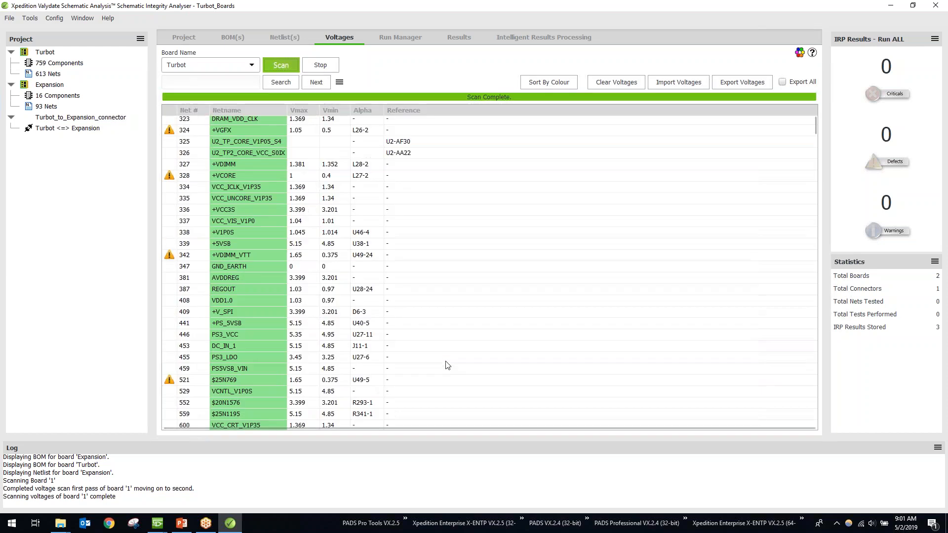
{"action": "scroll", "coordinate": [443, 364], "scroll_direction": "up", "scroll_amount": 9}
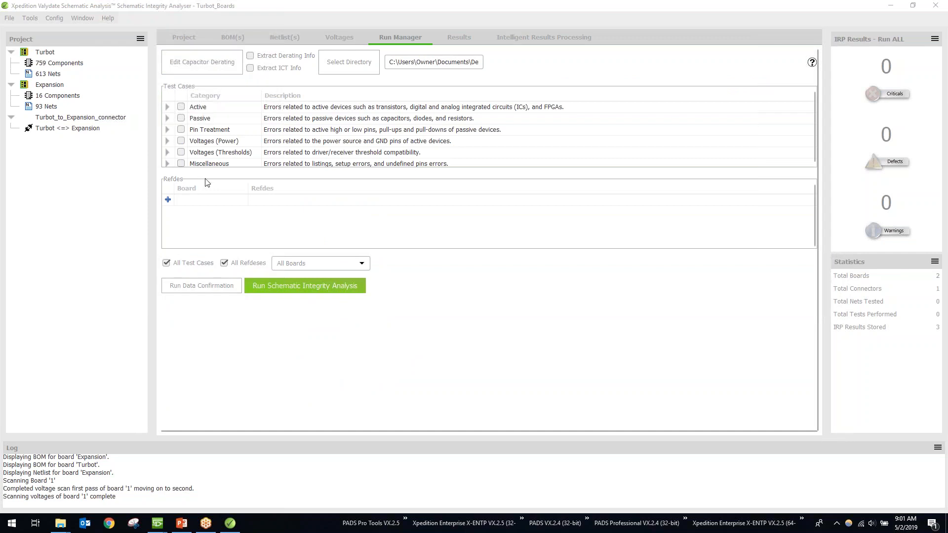
Review the test case categories in the Run Manager and the individual tests within the Passive category
{"action": "scroll", "coordinate": [226, 140], "scroll_direction": "down", "scroll_amount": 1}
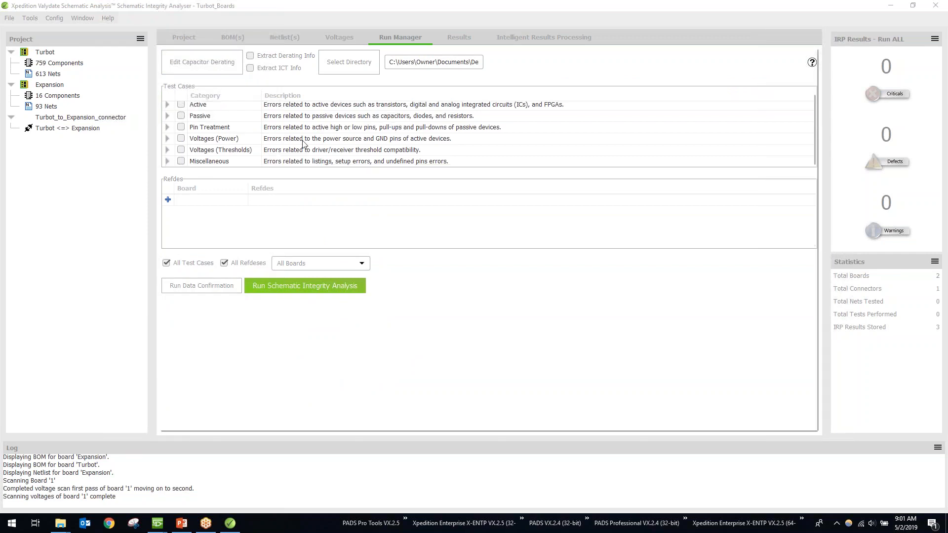
{"action": "scroll", "coordinate": [284, 138], "scroll_direction": "up", "scroll_amount": 1}
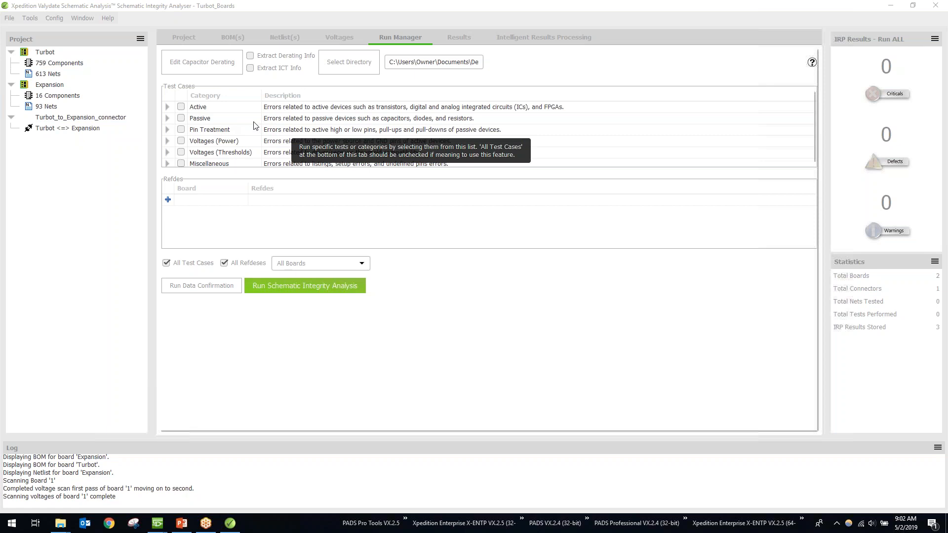
{"action": "left_click", "coordinate": [167, 118]}
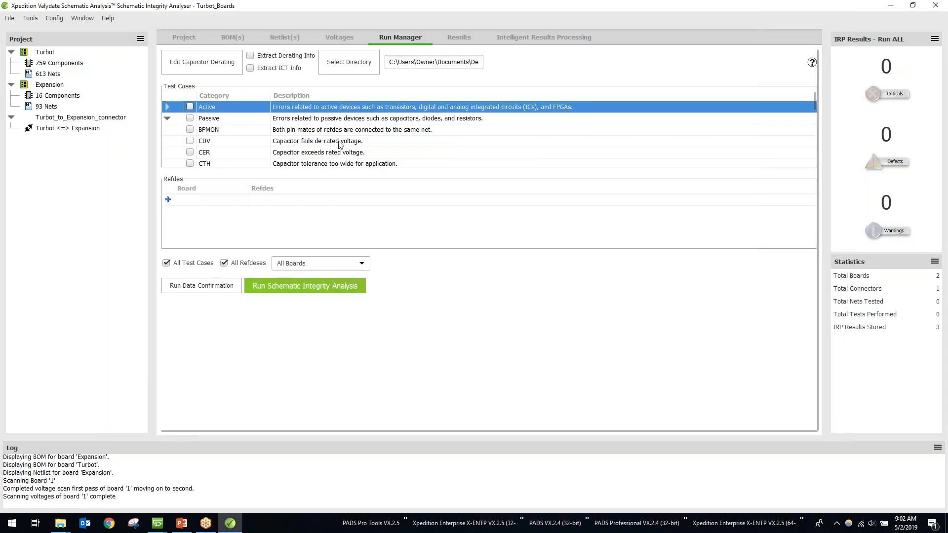
{"action": "scroll", "coordinate": [320, 150], "scroll_direction": "down", "scroll_amount": 1}
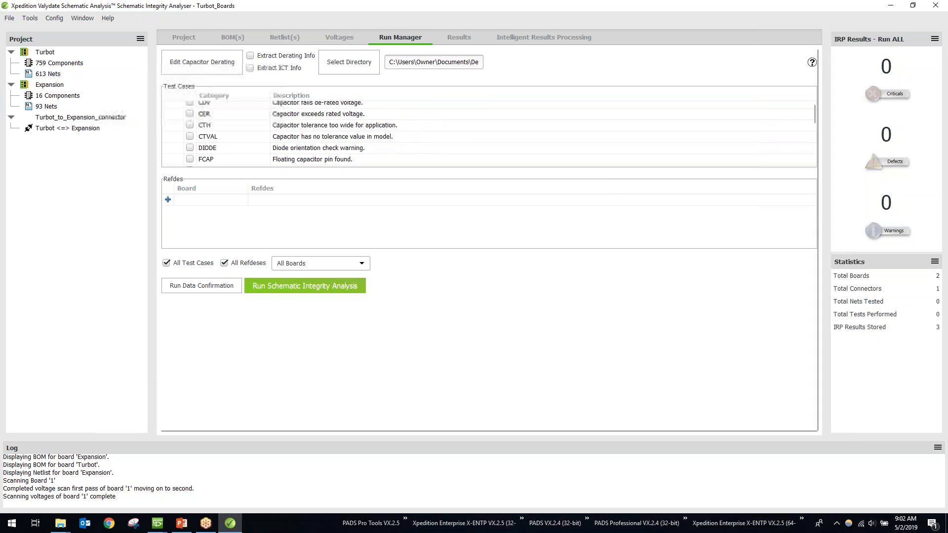
{"action": "scroll", "coordinate": [336, 165], "scroll_direction": "down", "scroll_amount": 1}
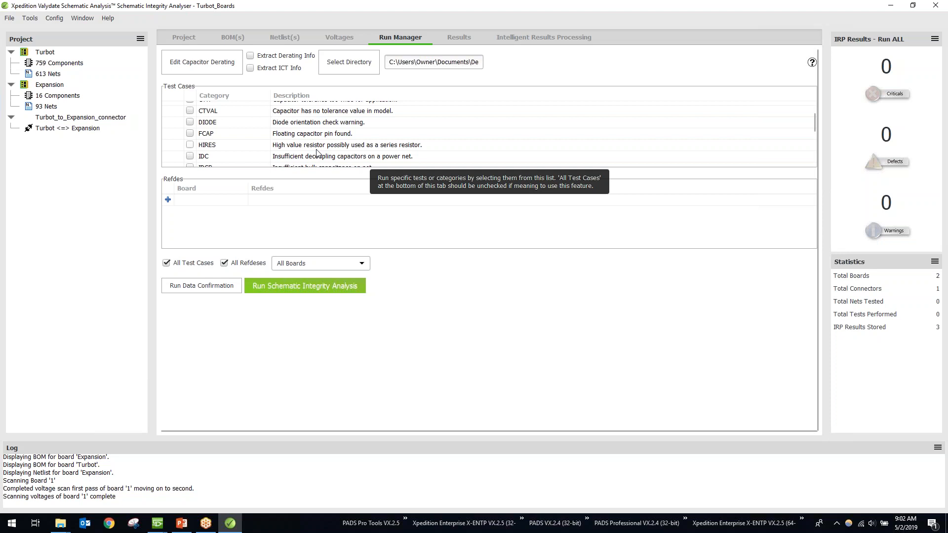
{"action": "scroll", "coordinate": [331, 143], "scroll_direction": "up", "scroll_amount": 5}
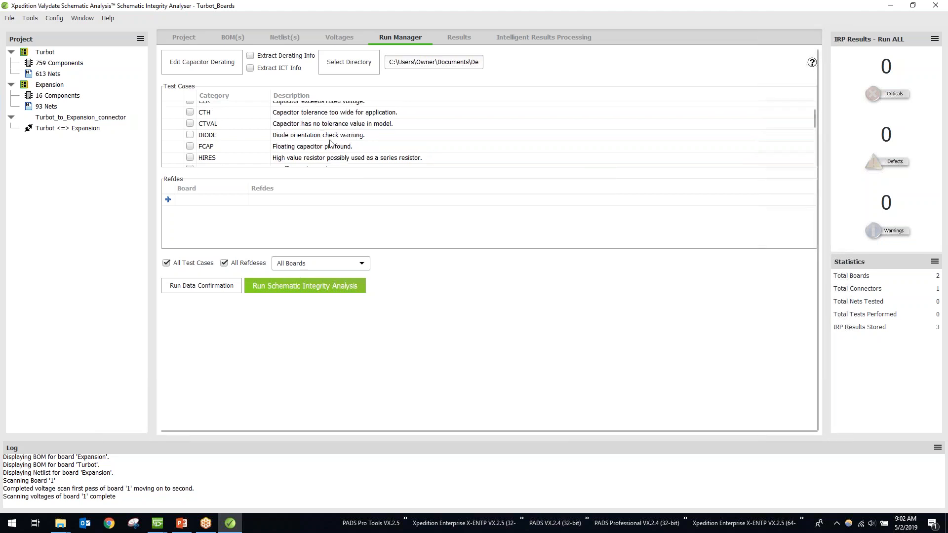
{"action": "left_click", "coordinate": [168, 118]}
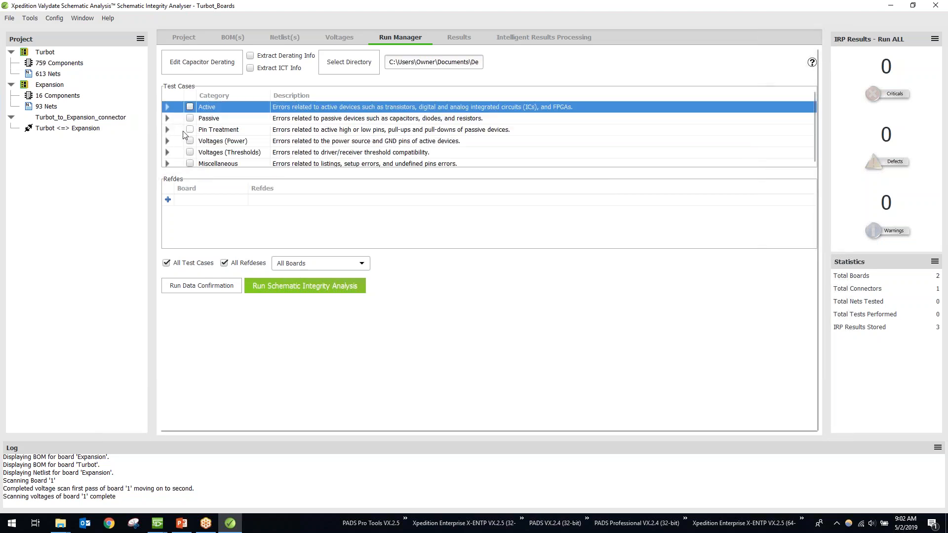
Review the individual tests in the Voltages (Power) test case category and the remaining categories
{"action": "left_click", "coordinate": [167, 141]}
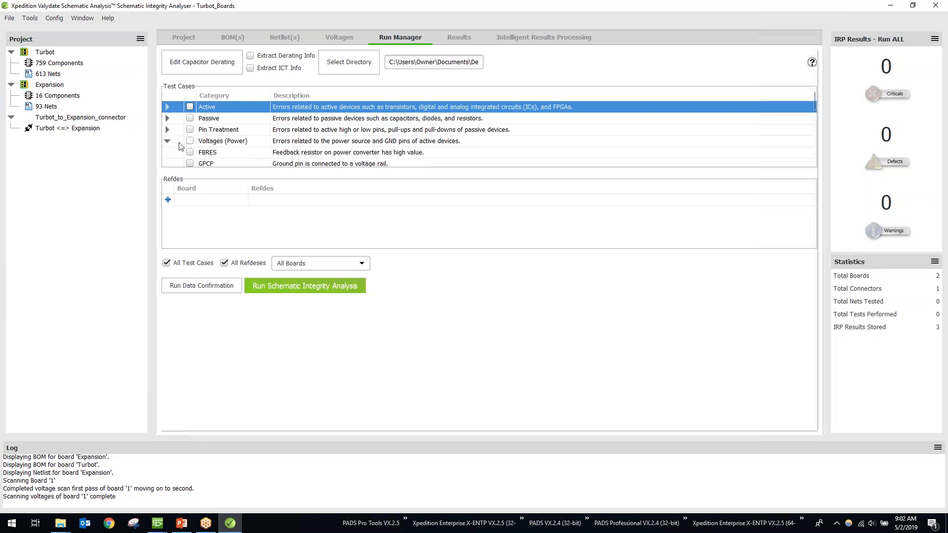
{"action": "scroll", "coordinate": [390, 155], "scroll_direction": "down", "scroll_amount": 1}
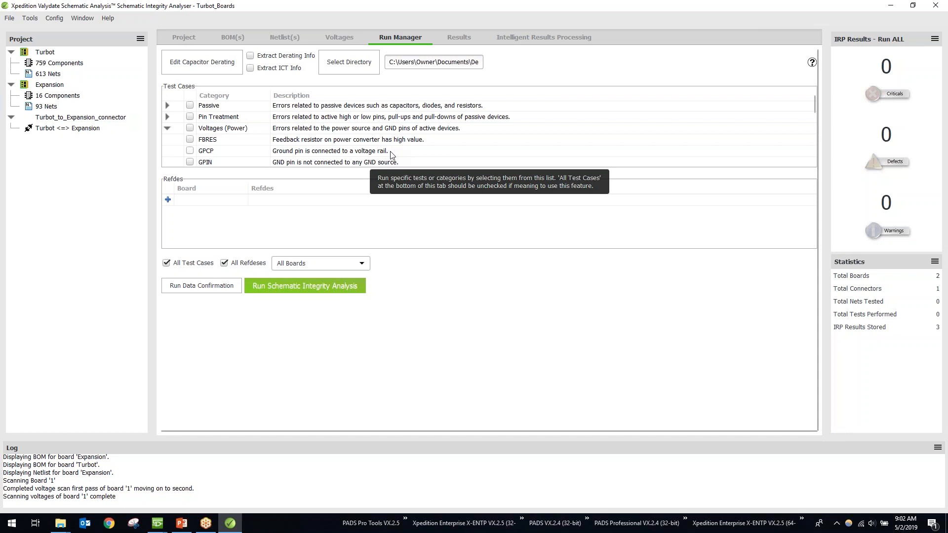
{"action": "scroll", "coordinate": [383, 153], "scroll_direction": "down", "scroll_amount": 1}
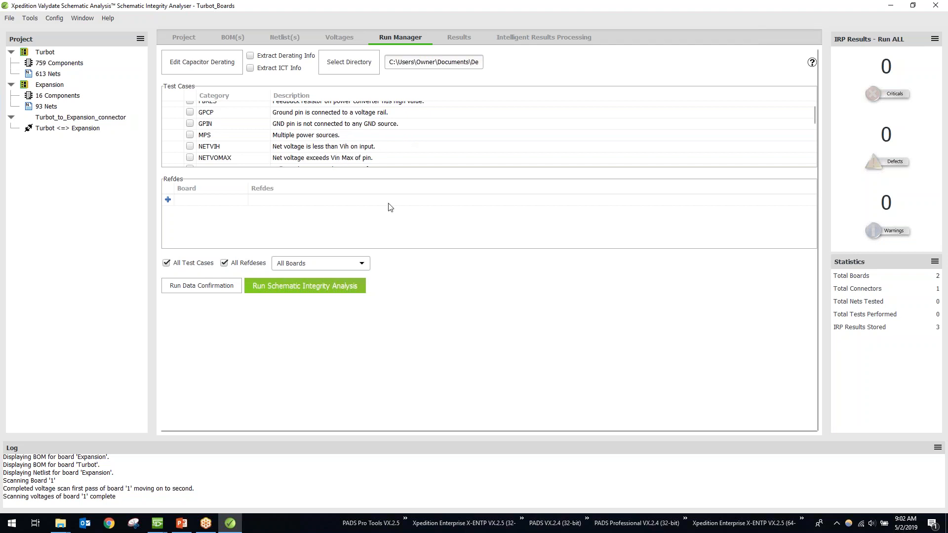
{"action": "scroll", "coordinate": [369, 140], "scroll_direction": "down", "scroll_amount": 2}
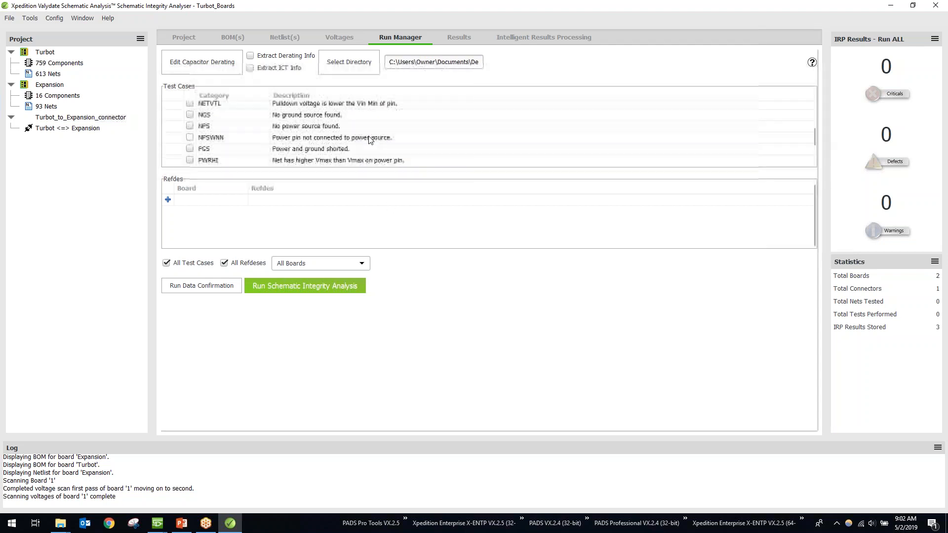
{"action": "scroll", "coordinate": [370, 140], "scroll_direction": "up", "scroll_amount": 5}
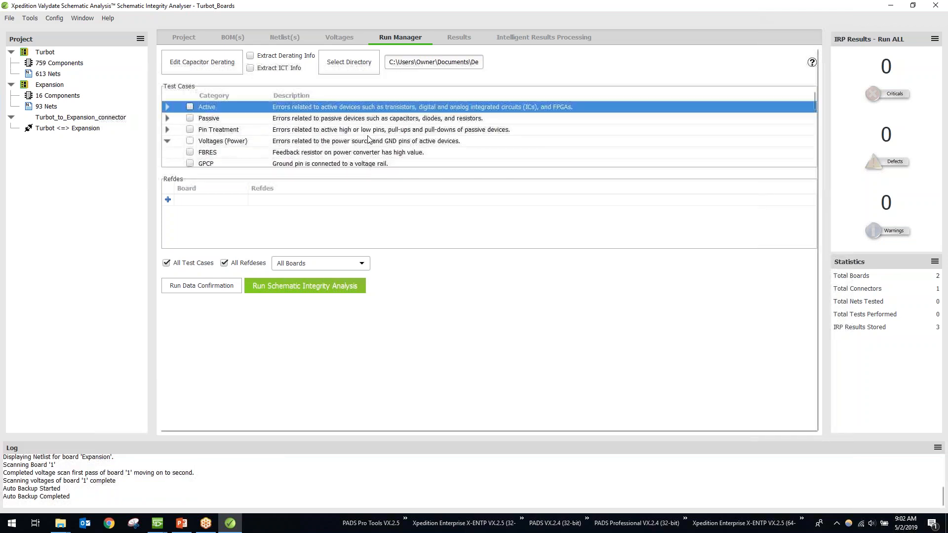
{"action": "left_click", "coordinate": [168, 142]}
{"action": "scroll", "coordinate": [256, 137], "scroll_direction": "down", "scroll_amount": 1}
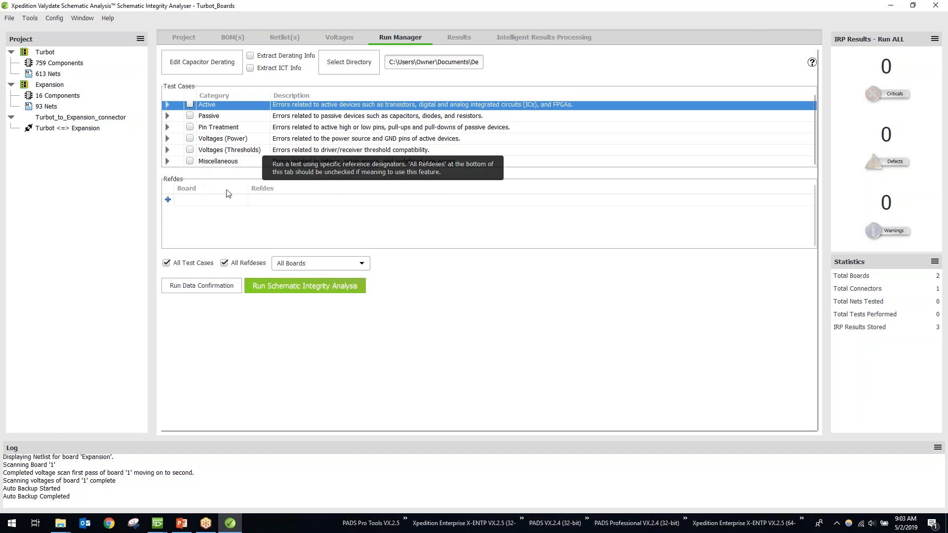
{"action": "scroll", "coordinate": [247, 127], "scroll_direction": "up", "scroll_amount": 1}
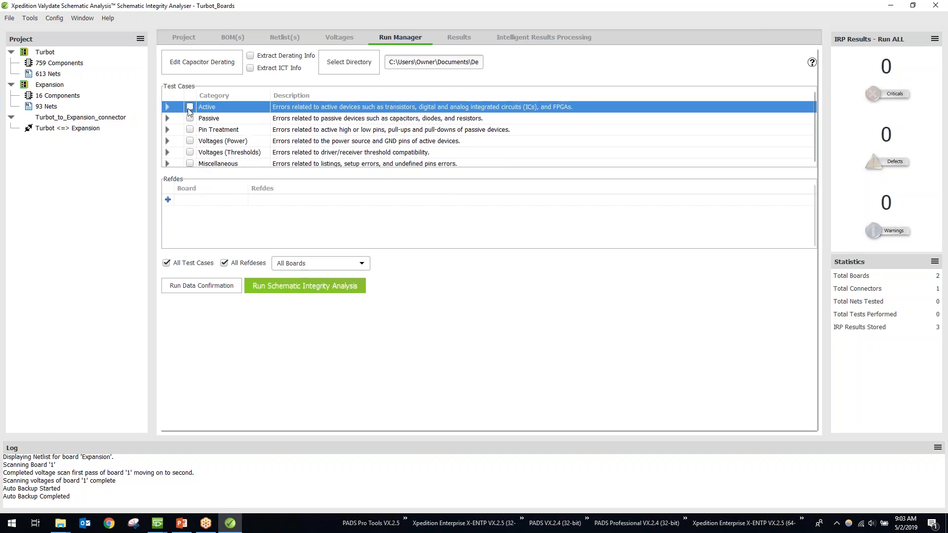
Select the Active, Passive, Voltages (Power) and Voltages (Thresholds) test categories and enable Extract Derating Info
{"action": "left_click", "coordinate": [190, 107]}
{"action": "left_click", "coordinate": [190, 118]}
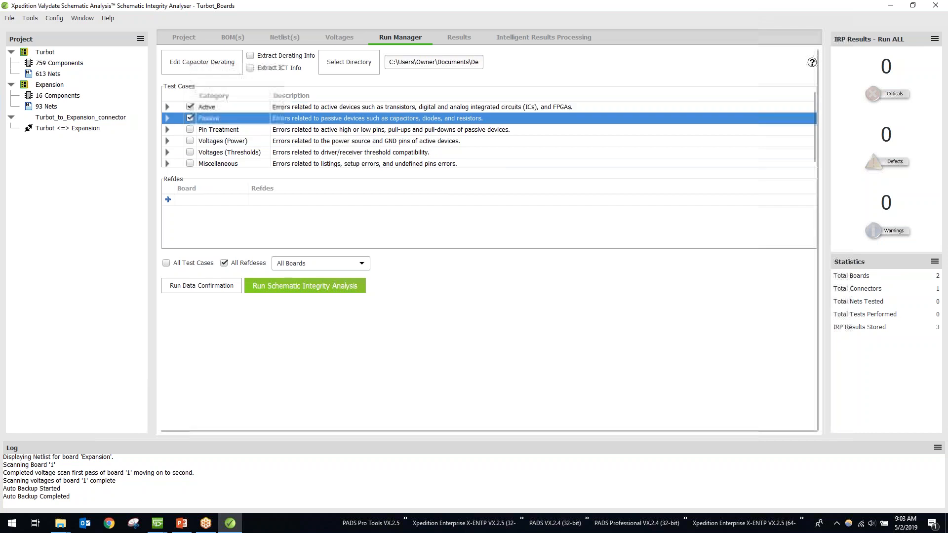
{"action": "left_click", "coordinate": [190, 140]}
{"action": "left_click", "coordinate": [190, 152]}
{"action": "left_click", "coordinate": [190, 152]}
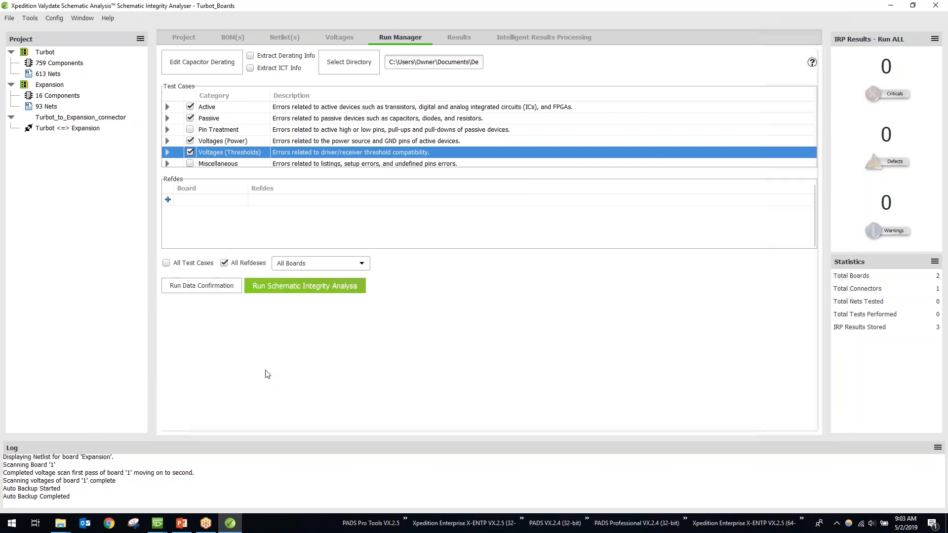
{"action": "left_click", "coordinate": [285, 59]}
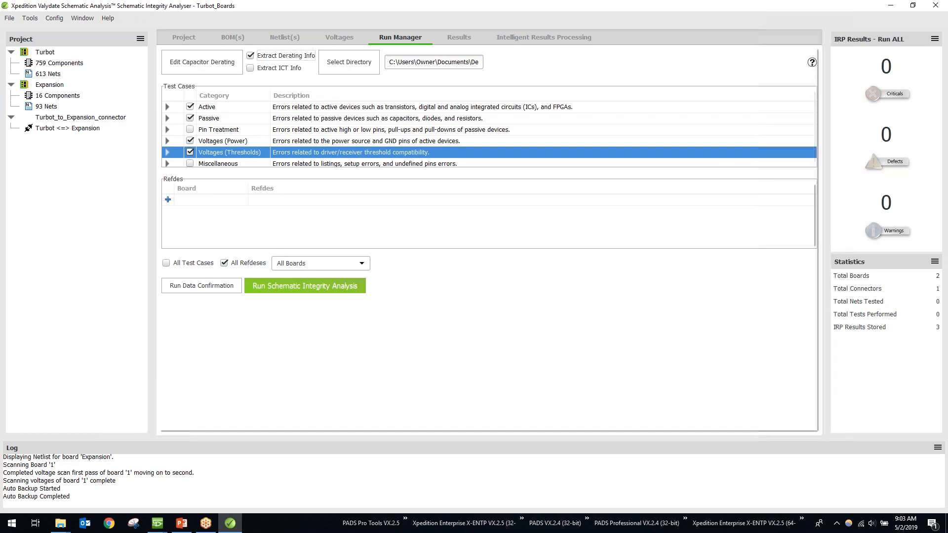
Review the Default scheme's capacitor and resistor derating percentages, close the configuration unchanged and return to the Valydate analyser
{"action": "left_click", "coordinate": [191, 67]}
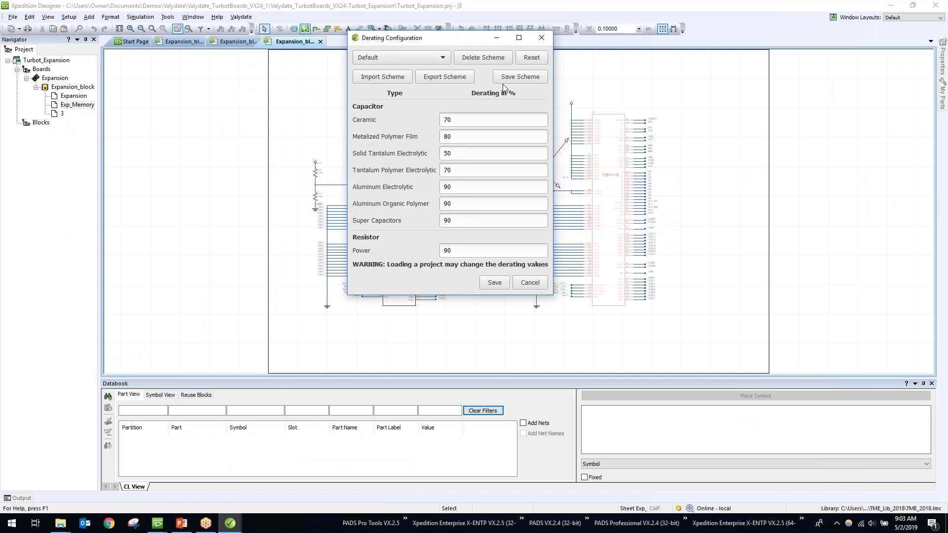
{"action": "left_click", "coordinate": [483, 122]}
{"action": "left_click", "coordinate": [442, 62]}
{"action": "left_click", "coordinate": [444, 57]}
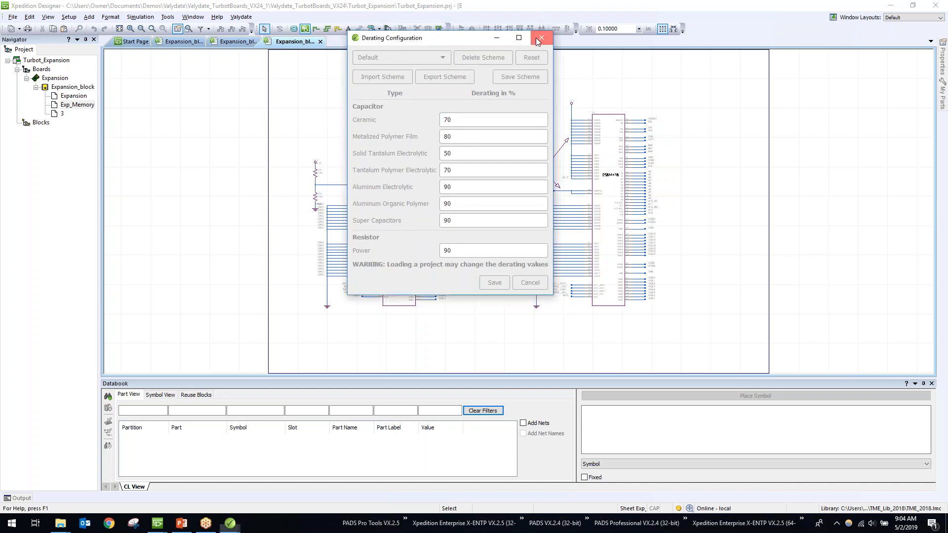
{"action": "left_click", "coordinate": [540, 38]}
{"action": "left_click", "coordinate": [230, 524]}
{"action": "left_click_drag", "start_coordinate": [355, 252], "coordinate": [360, 1]}
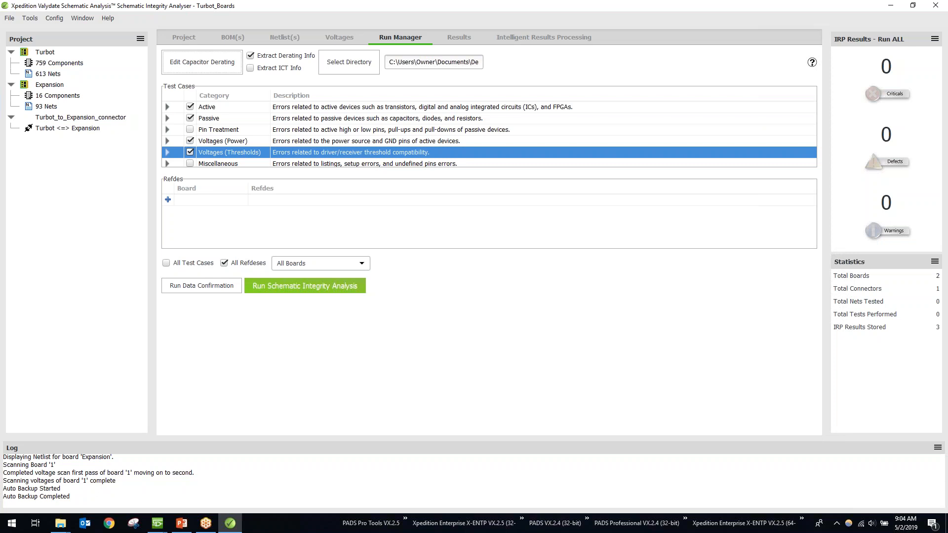
Run the schematic integrity analysis on all boards despite incomplete voltages, and widen the Error Description column to read the errors
{"action": "left_click", "coordinate": [309, 291]}
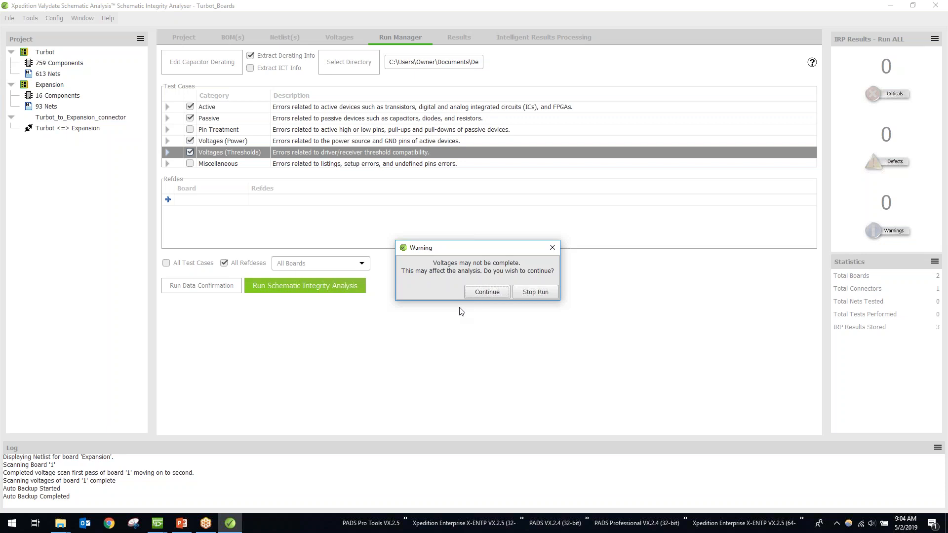
{"action": "left_click", "coordinate": [486, 295]}
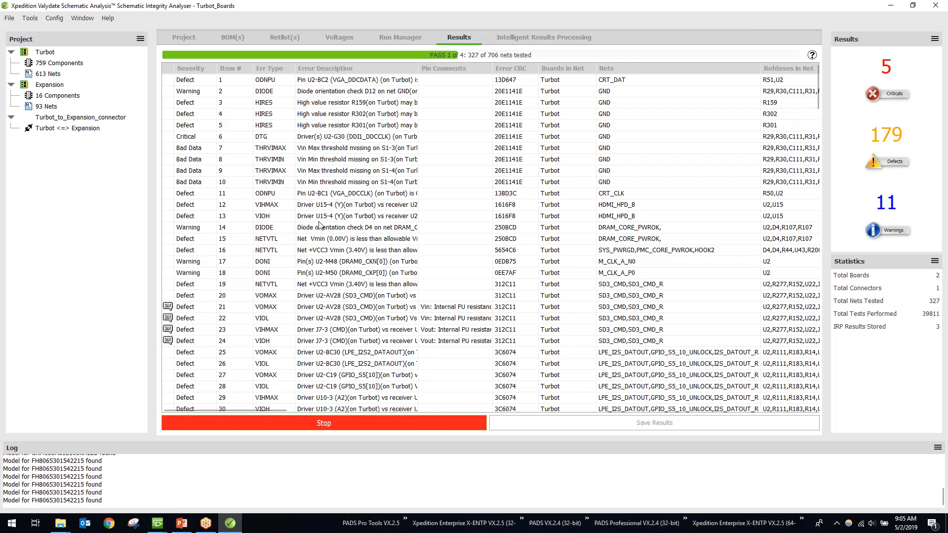
{"action": "scroll", "coordinate": [318, 223], "scroll_direction": "down", "scroll_amount": 2}
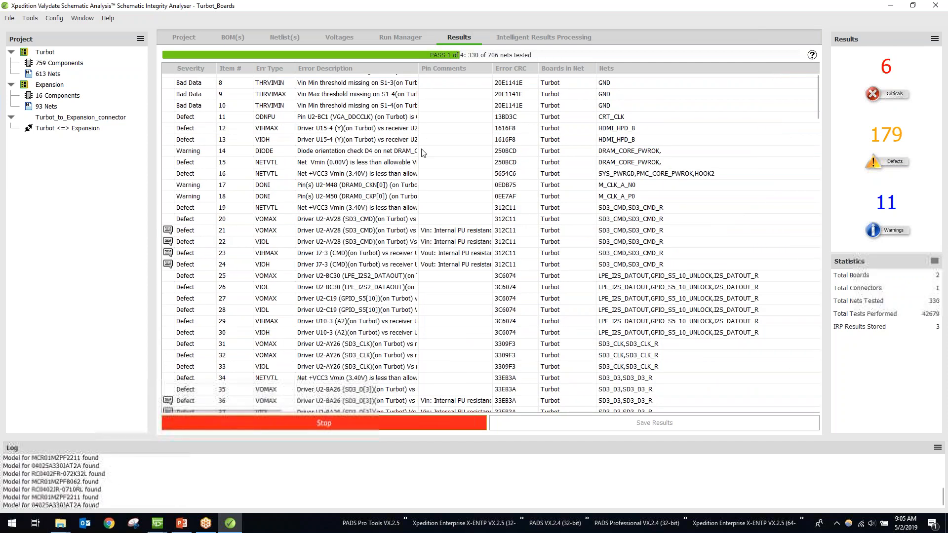
{"action": "left_click_drag", "start_coordinate": [423, 70], "coordinate": [780, 61]}
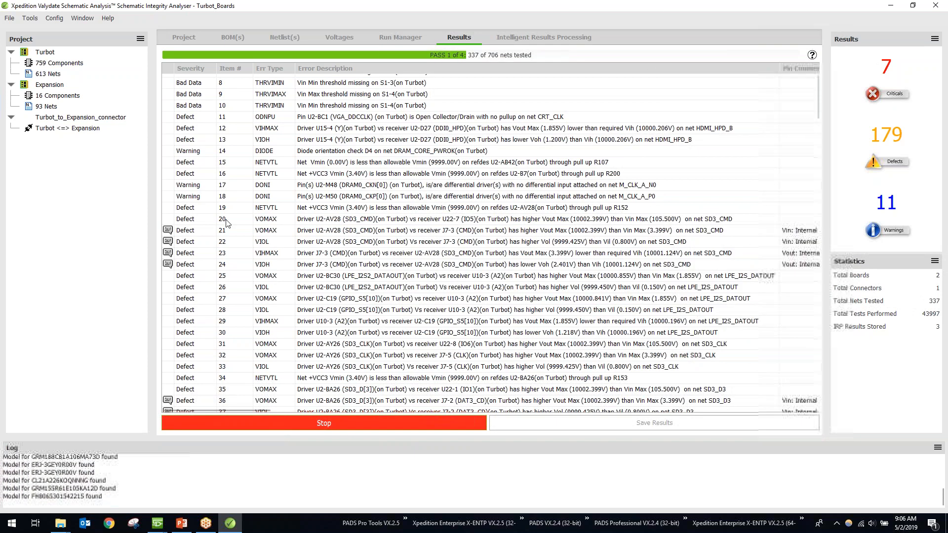
{"action": "left_click", "coordinate": [314, 230]}
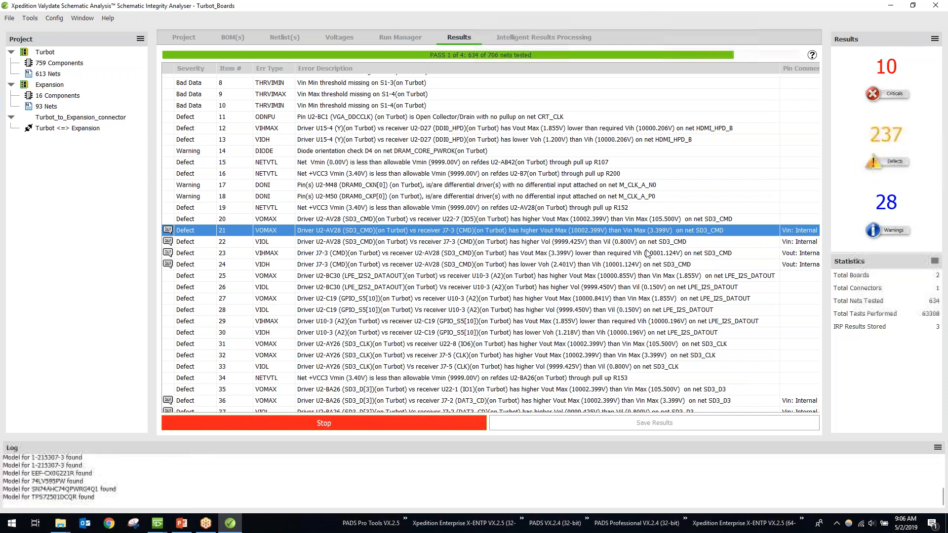
{"action": "scroll", "coordinate": [374, 175], "scroll_direction": "up", "scroll_amount": 3}
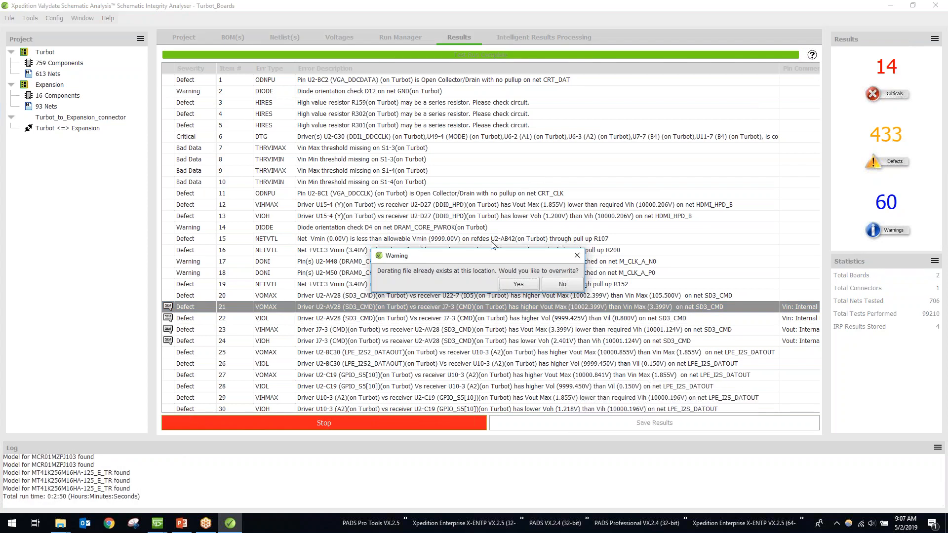
Overwrite the existing derating file and look through the errors listed for the test run
{"action": "left_click_drag", "start_coordinate": [484, 261], "coordinate": [480, 192]}
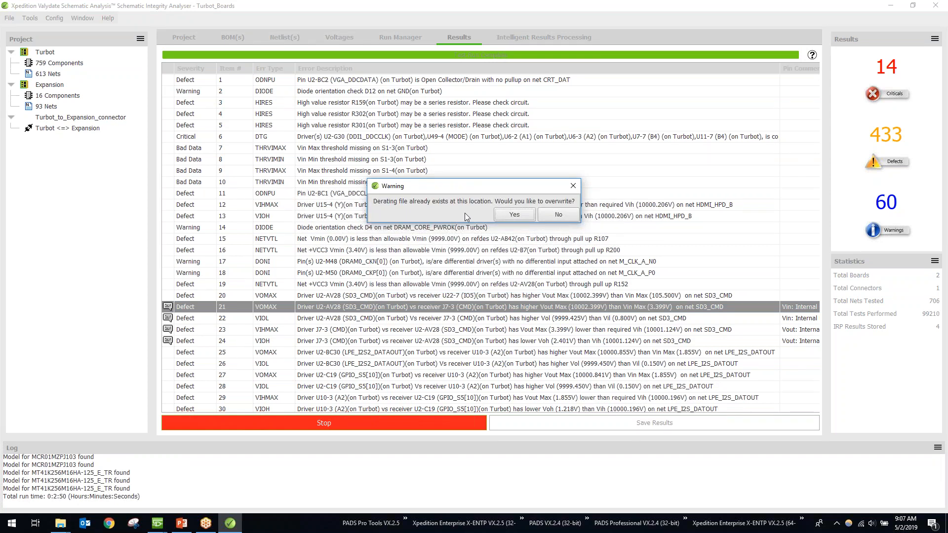
{"action": "left_click", "coordinate": [512, 216]}
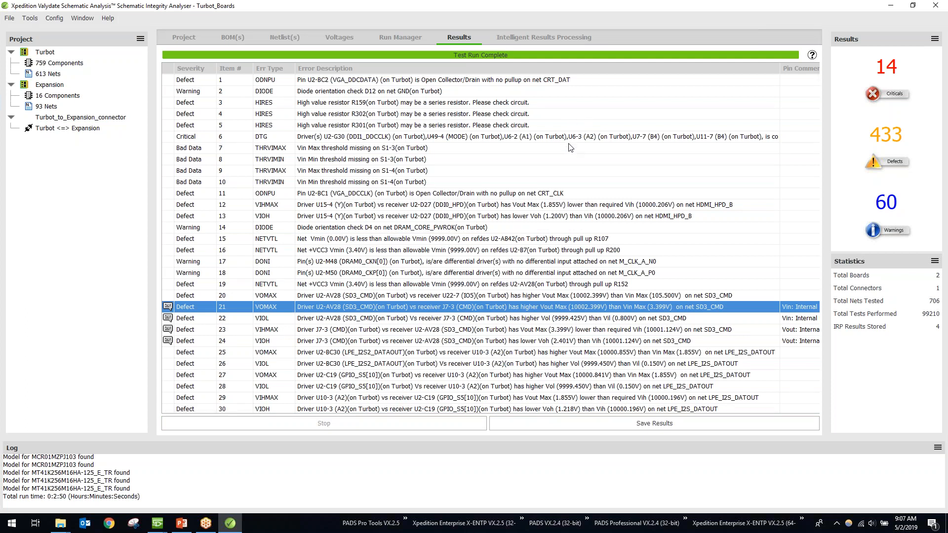
{"action": "scroll", "coordinate": [573, 148], "scroll_direction": "down", "scroll_amount": 10}
{"action": "scroll", "coordinate": [606, 156], "scroll_direction": "up", "scroll_amount": 10}
Run intelligent processing on the analysis results
{"action": "mouse_move", "coordinate": [864, 153]}
{"action": "left_click", "coordinate": [531, 40]}
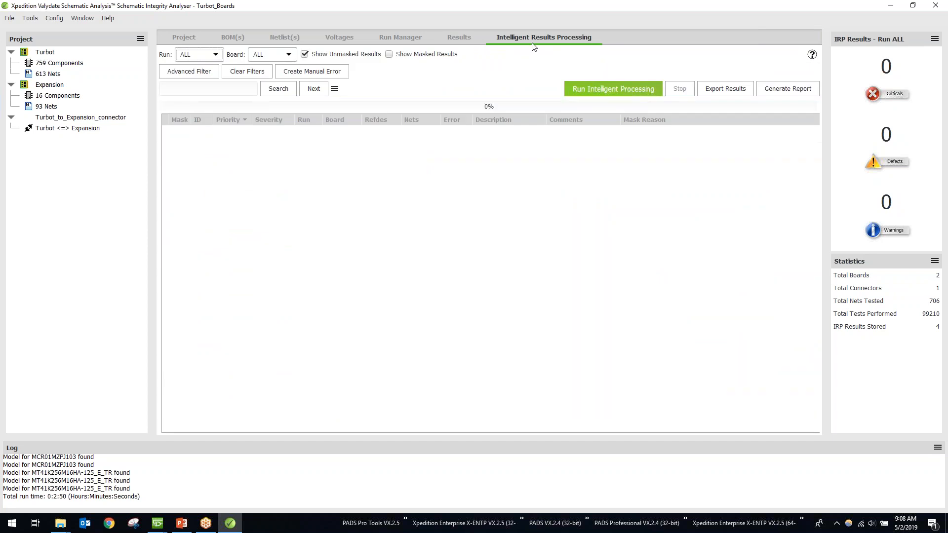
{"action": "left_click", "coordinate": [606, 90]}
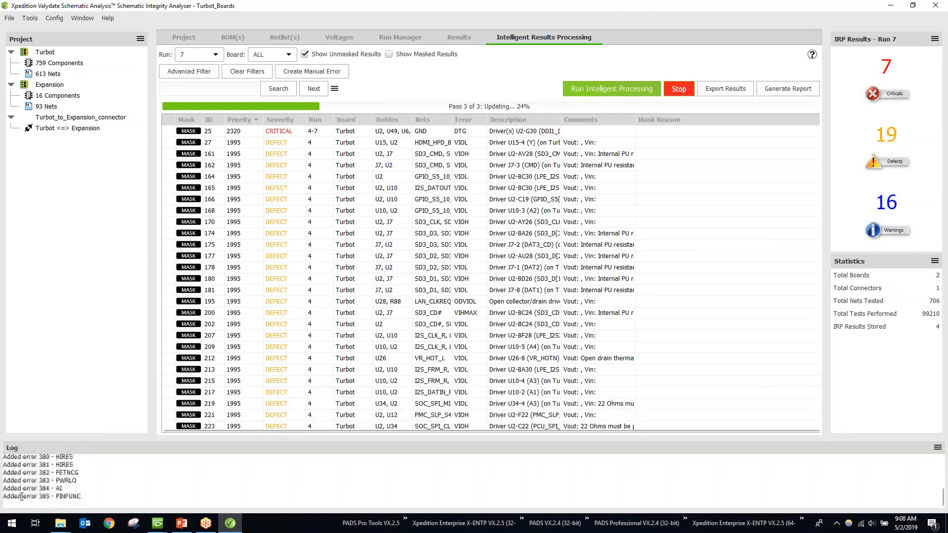
Move the analyser window aside and show Turbot_Boards_derating_results.xlsx maximized in Excel
{"action": "mouse_move", "coordinate": [68, 526]}
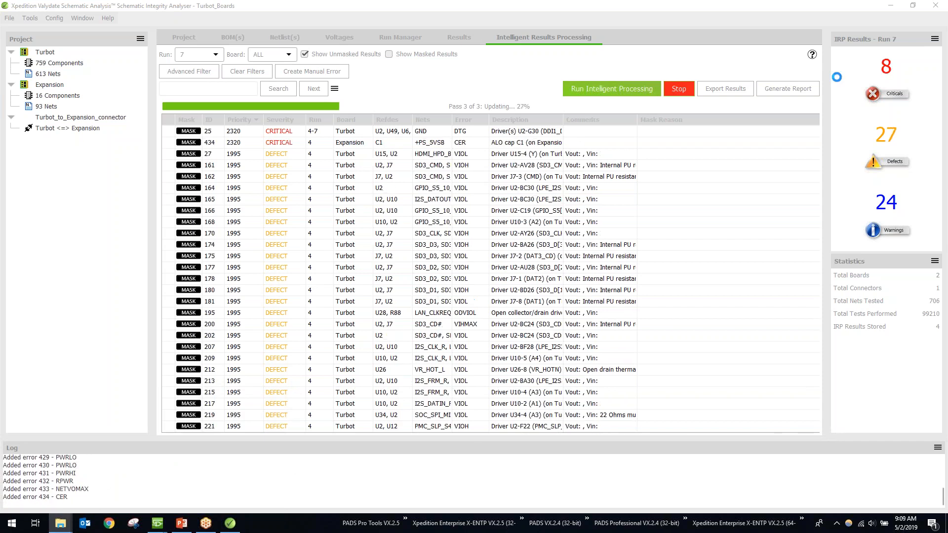
{"action": "left_click_drag", "start_coordinate": [786, 4], "coordinate": [542, 203]}
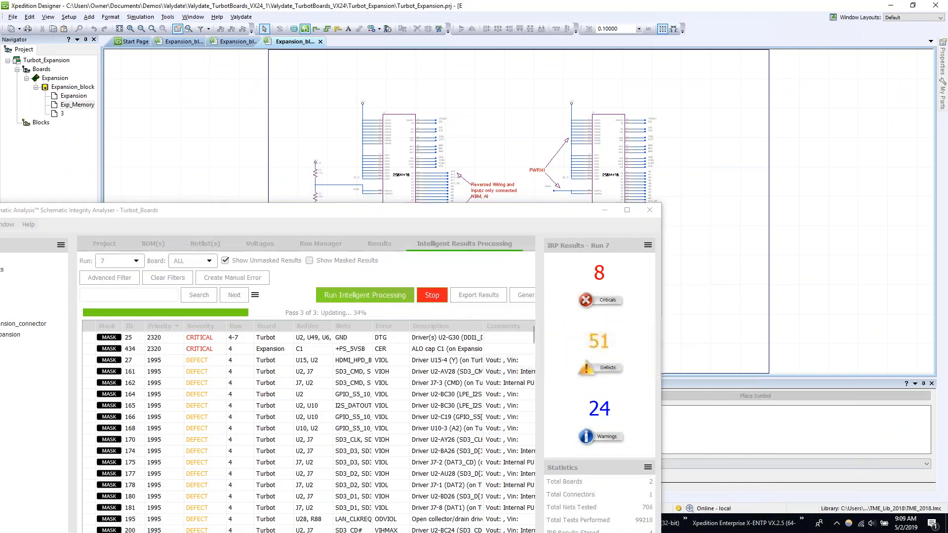
{"action": "key", "text": "alt+Tab"}
{"action": "left_click", "coordinate": [666, 205]}
{"action": "left_click_drag", "start_coordinate": [641, 4], "coordinate": [947, 148]}
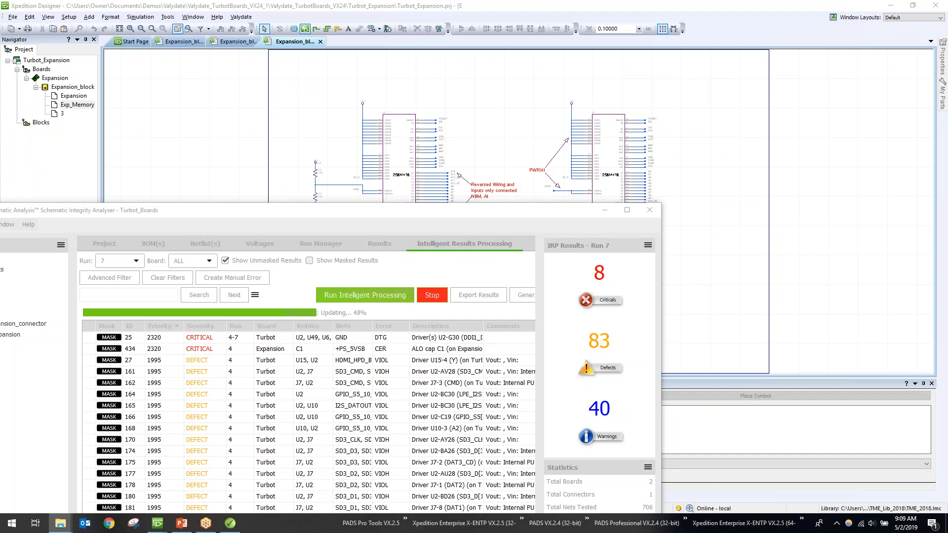
{"action": "left_click", "coordinate": [600, 211]}
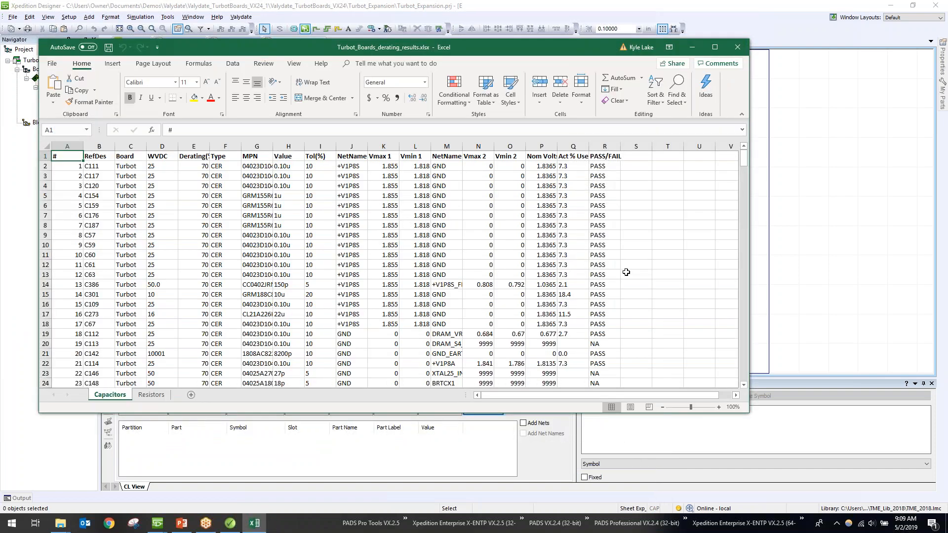
{"action": "left_click", "coordinate": [714, 47]}
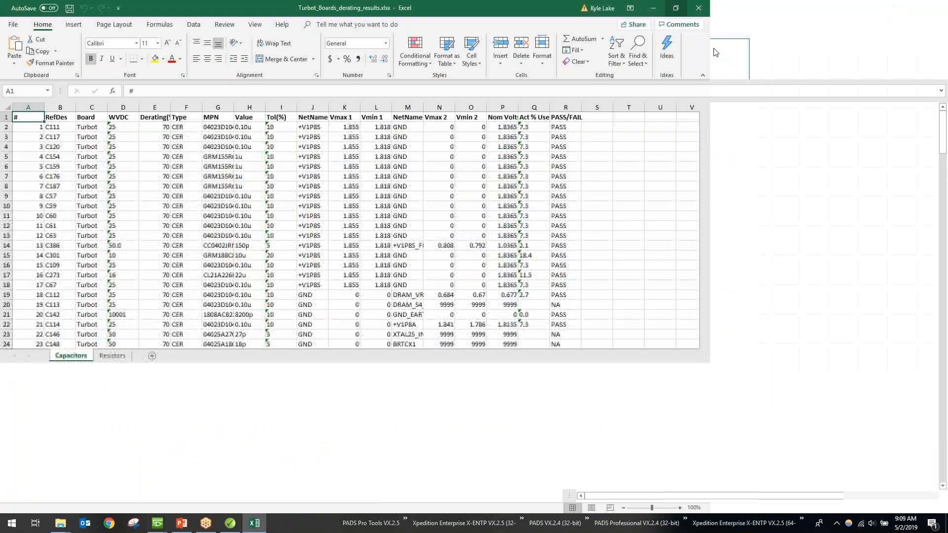
Fit the Nom Volts, MPN and Derating(%) column widths to their contents on the Capacitors sheet
{"action": "double_click", "coordinate": [519, 107]}
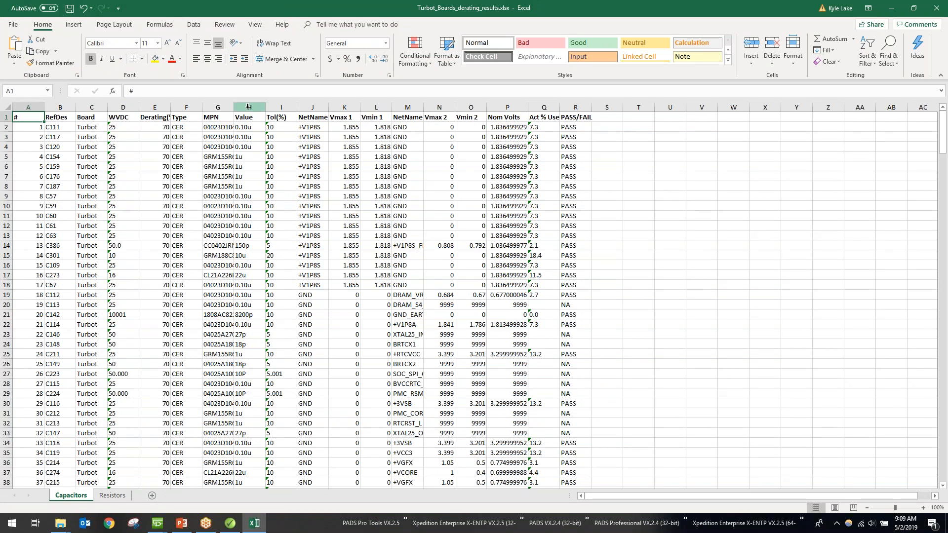
{"action": "double_click", "coordinate": [234, 107]}
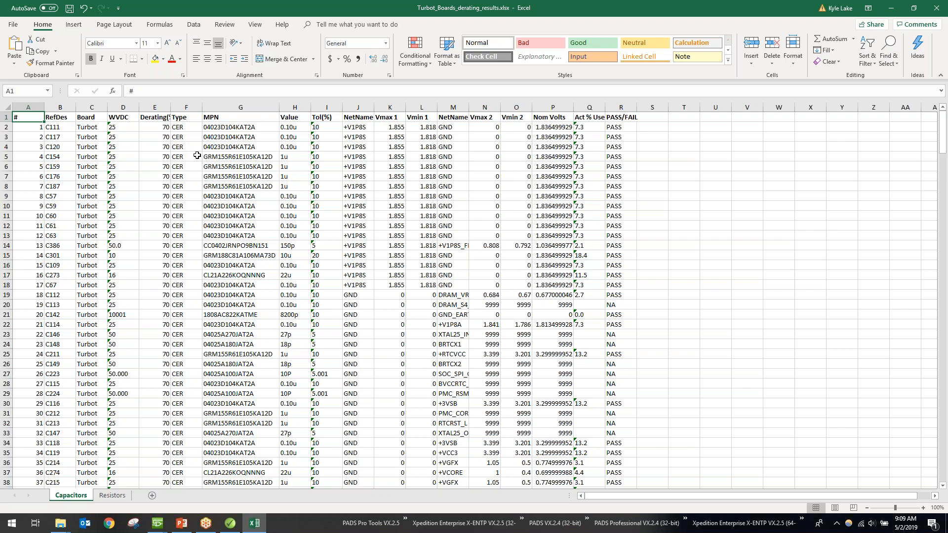
{"action": "double_click", "coordinate": [171, 107]}
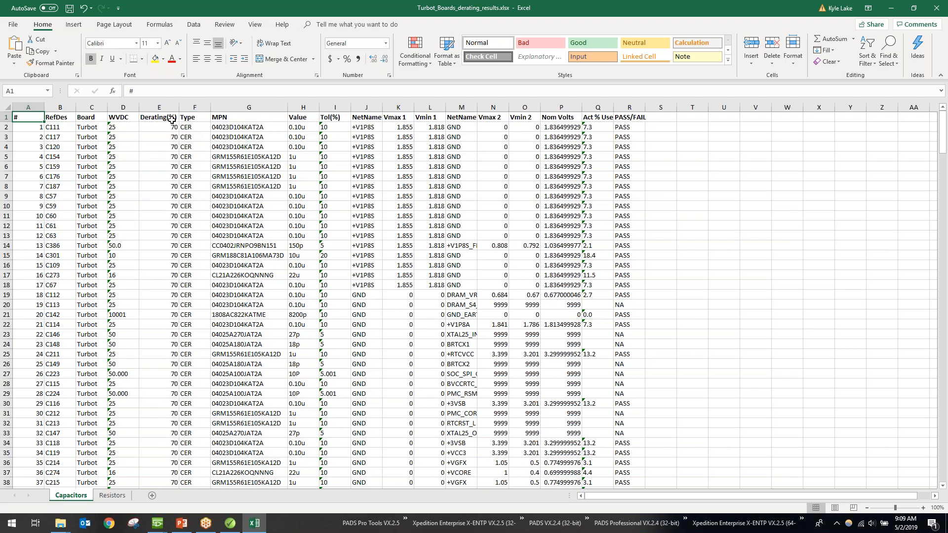
Examine the derating percentages, capacitor types and pass/fail results down the Capacitors sheet
{"action": "left_click_drag", "start_coordinate": [152, 128], "coordinate": [144, 388]}
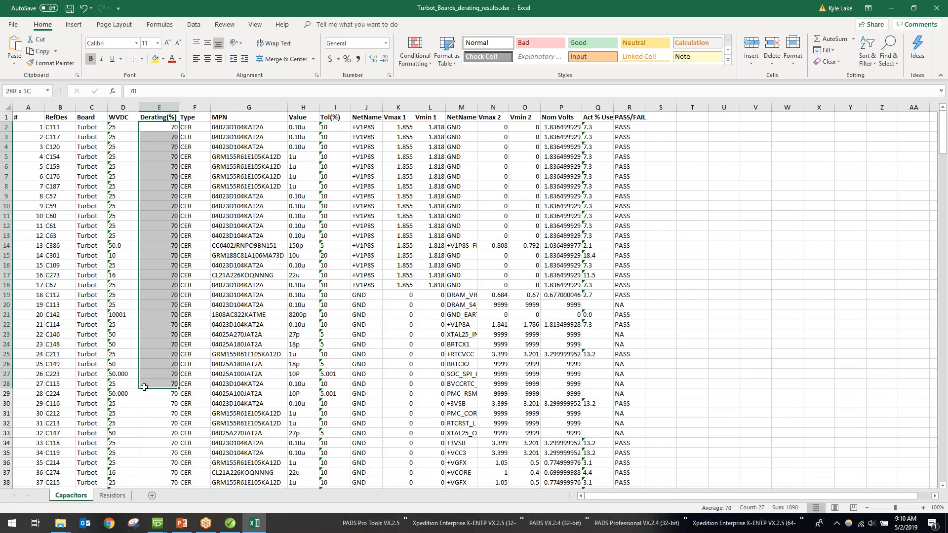
{"action": "left_click", "coordinate": [160, 282]}
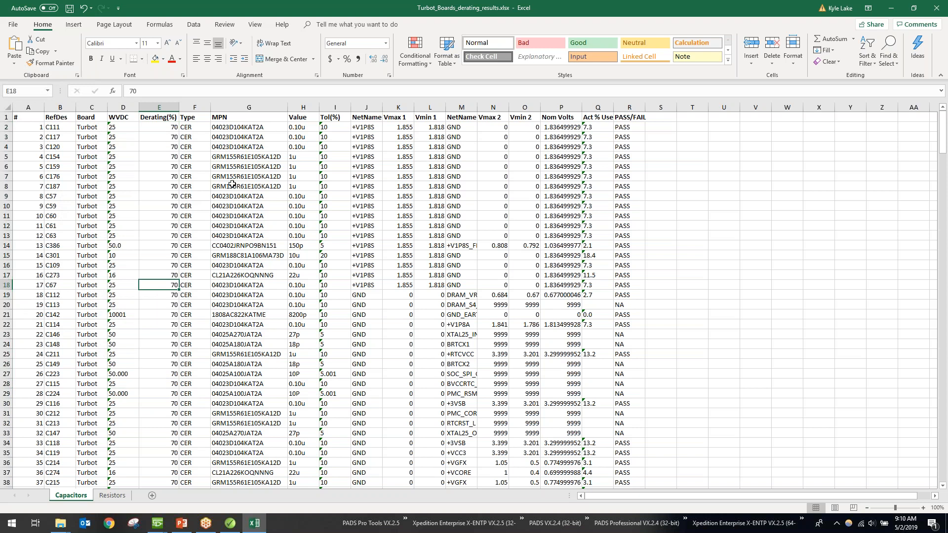
{"action": "scroll", "coordinate": [192, 156], "scroll_direction": "down", "scroll_amount": 6}
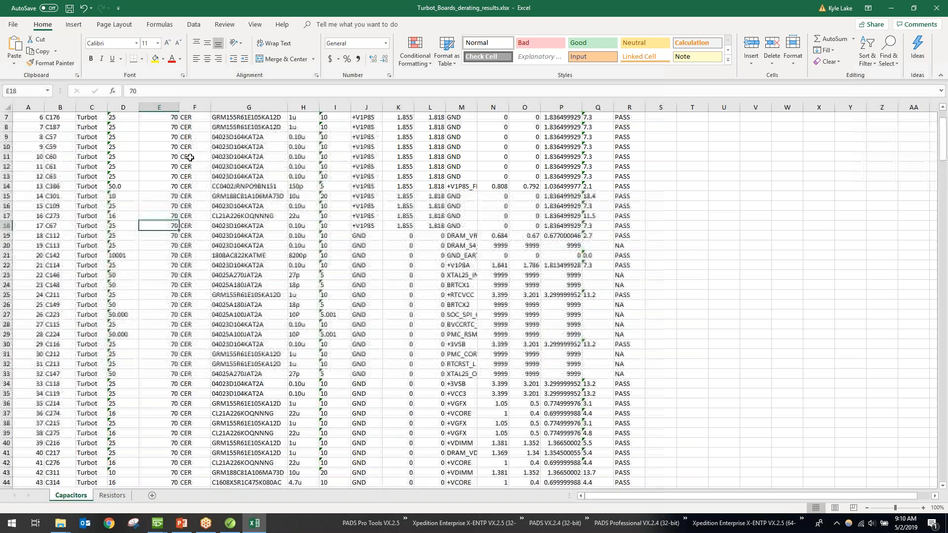
{"action": "scroll", "coordinate": [196, 198], "scroll_direction": "down", "scroll_amount": 20}
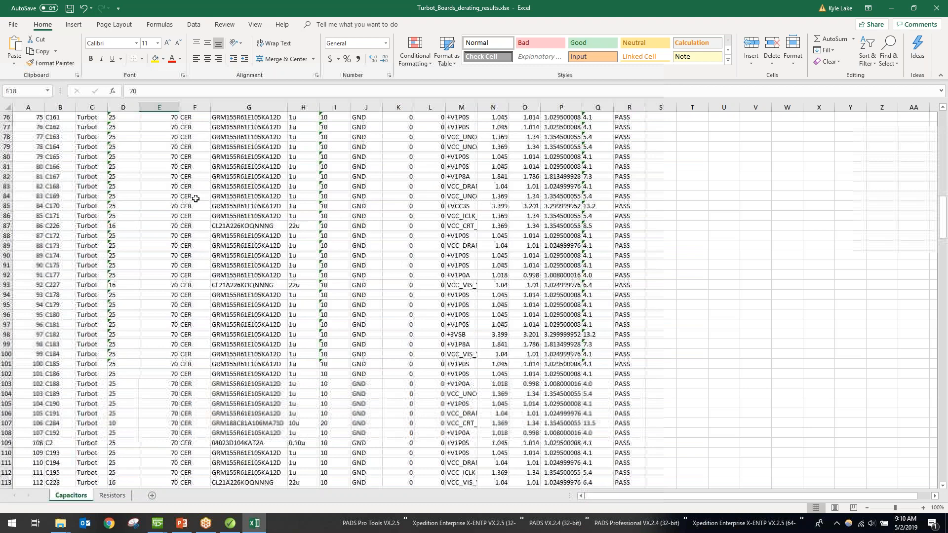
Widen the Act % Use and Nom Volts columns on the Capacitors sheet
{"action": "scroll", "coordinate": [194, 203], "scroll_direction": "down", "scroll_amount": 20}
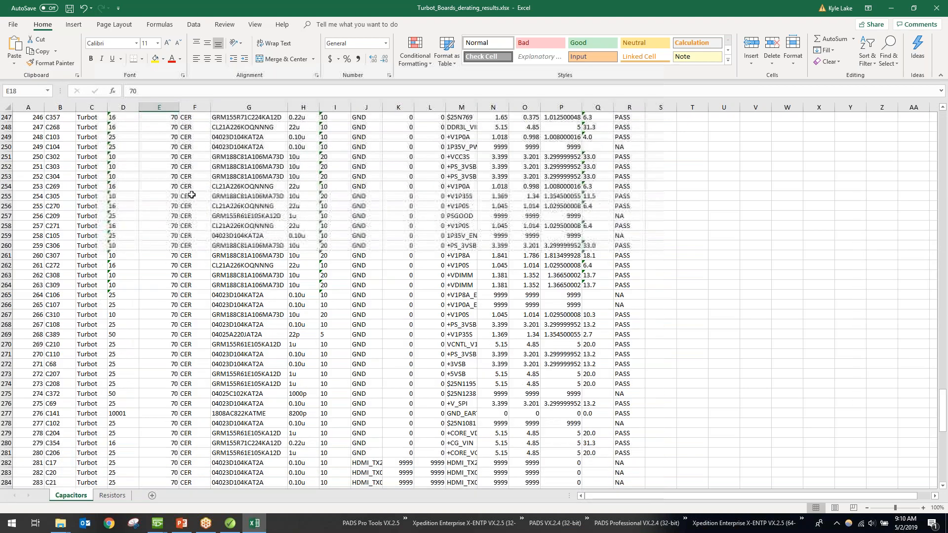
{"action": "scroll", "coordinate": [198, 217], "scroll_direction": "up", "scroll_amount": 20}
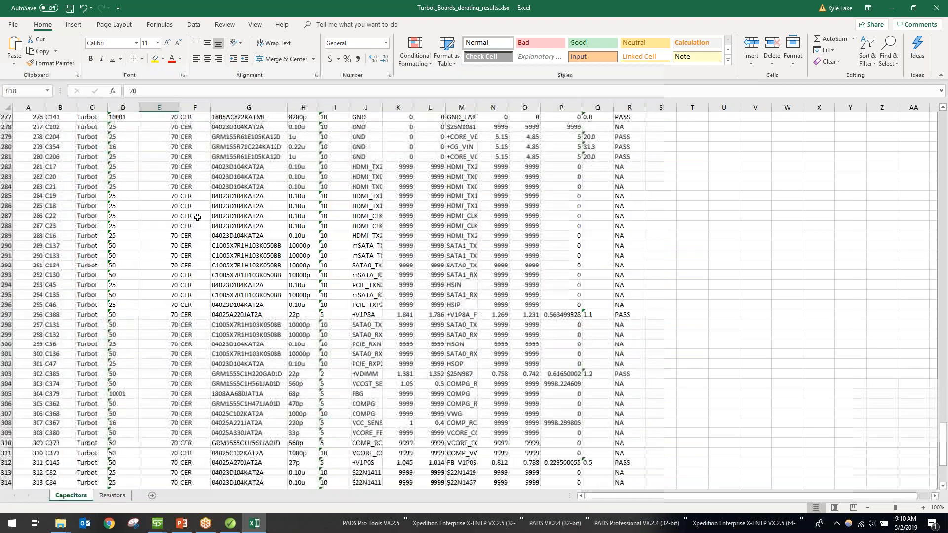
{"action": "scroll", "coordinate": [198, 217], "scroll_direction": "up", "scroll_amount": 20}
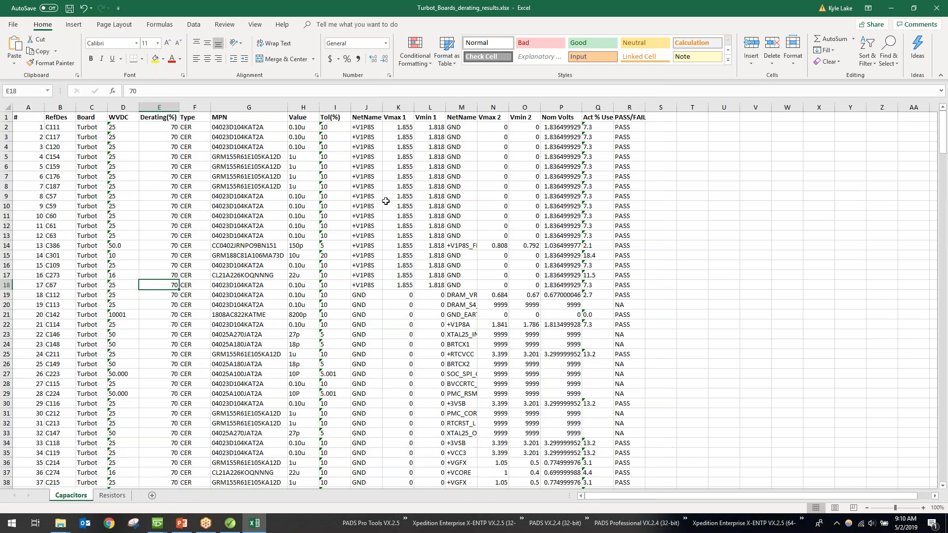
{"action": "left_click_drag", "start_coordinate": [613, 107], "coordinate": [651, 106]}
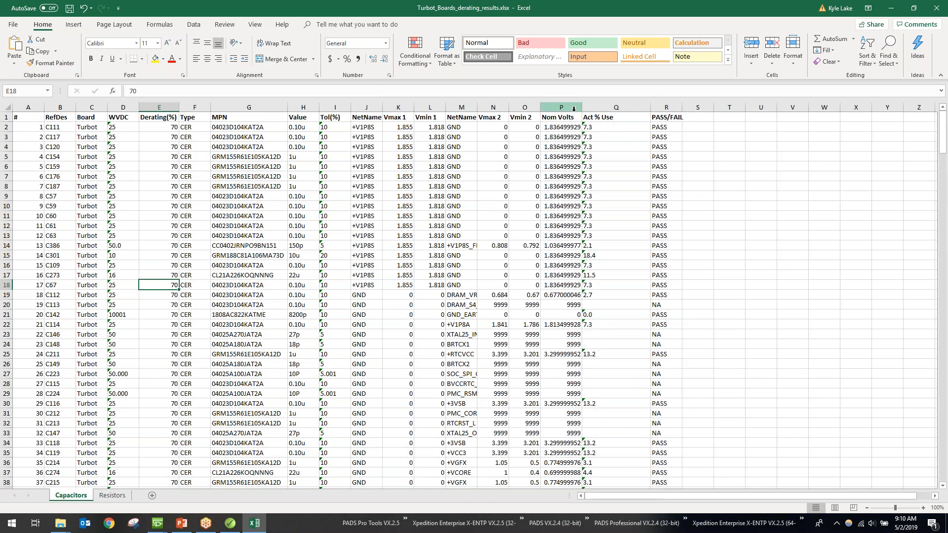
{"action": "left_click_drag", "start_coordinate": [582, 107], "coordinate": [591, 107]}
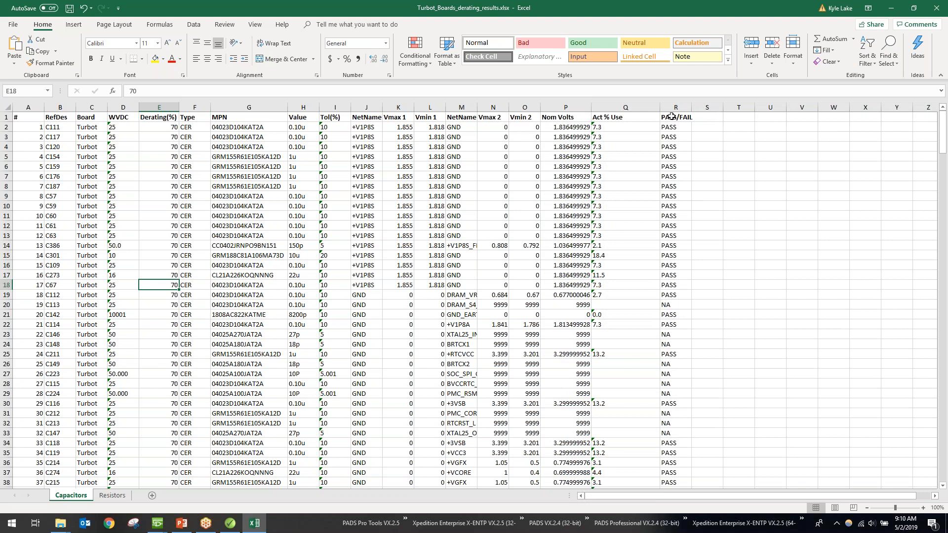
Examine the actual percentage use against the pass/fail results down the whole Capacitors sheet
{"action": "scroll", "coordinate": [613, 347], "scroll_direction": "down", "scroll_amount": 20}
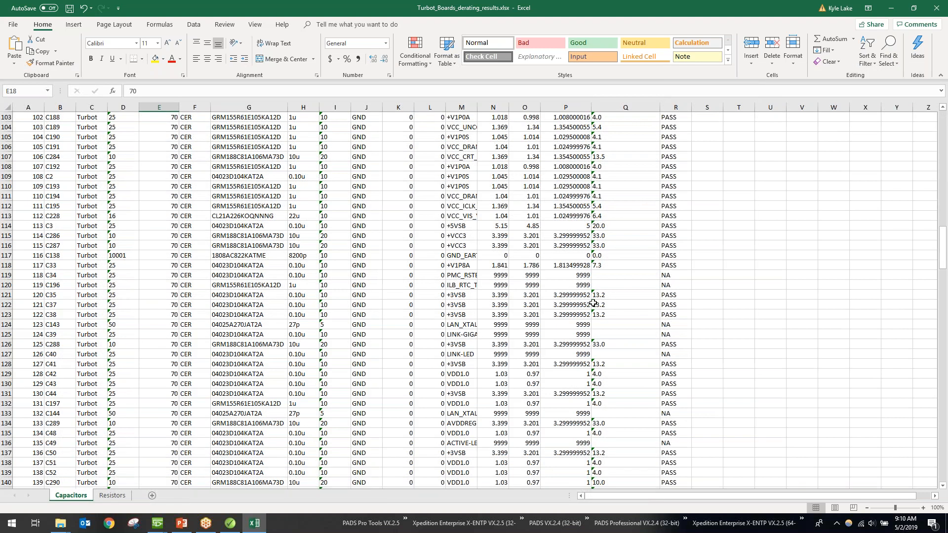
{"action": "scroll", "coordinate": [666, 282], "scroll_direction": "down", "scroll_amount": 20}
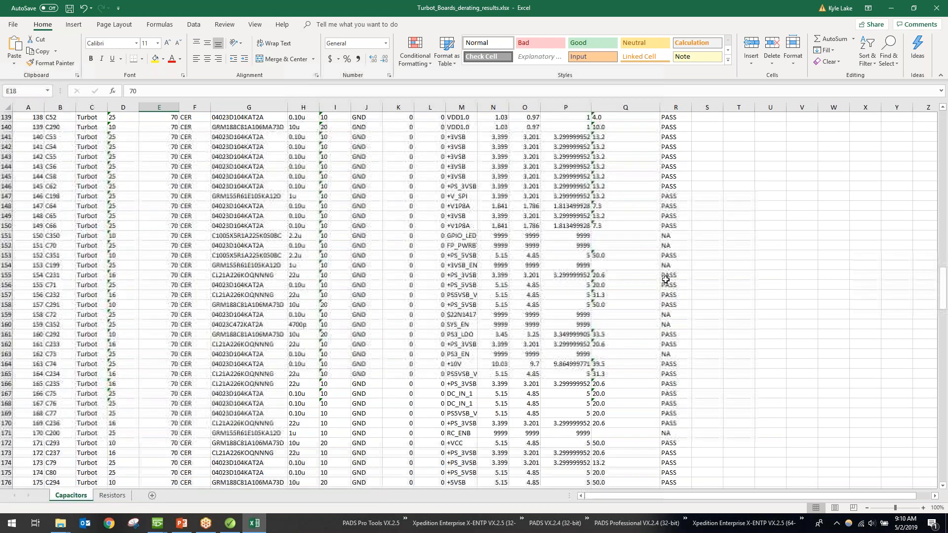
{"action": "scroll", "coordinate": [654, 313], "scroll_direction": "down", "scroll_amount": 10}
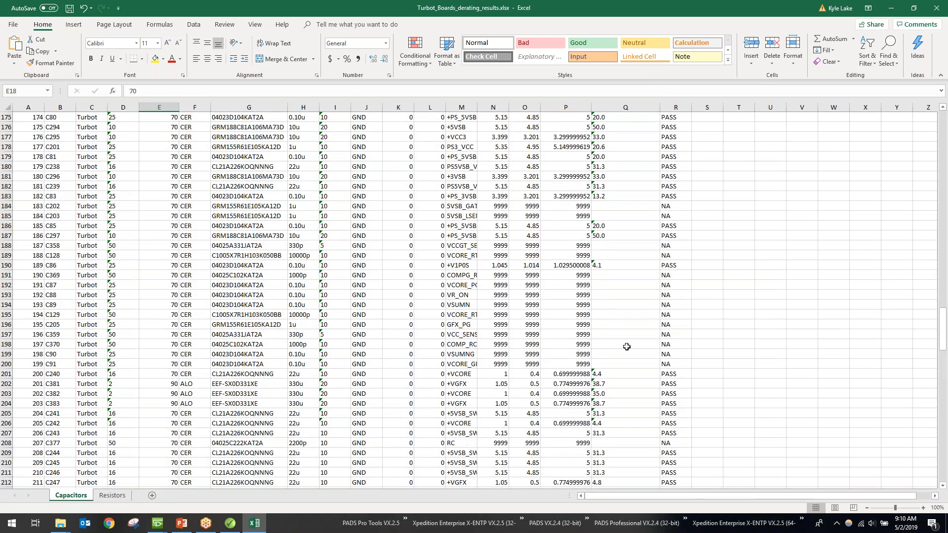
{"action": "scroll", "coordinate": [588, 370], "scroll_direction": "down", "scroll_amount": 20}
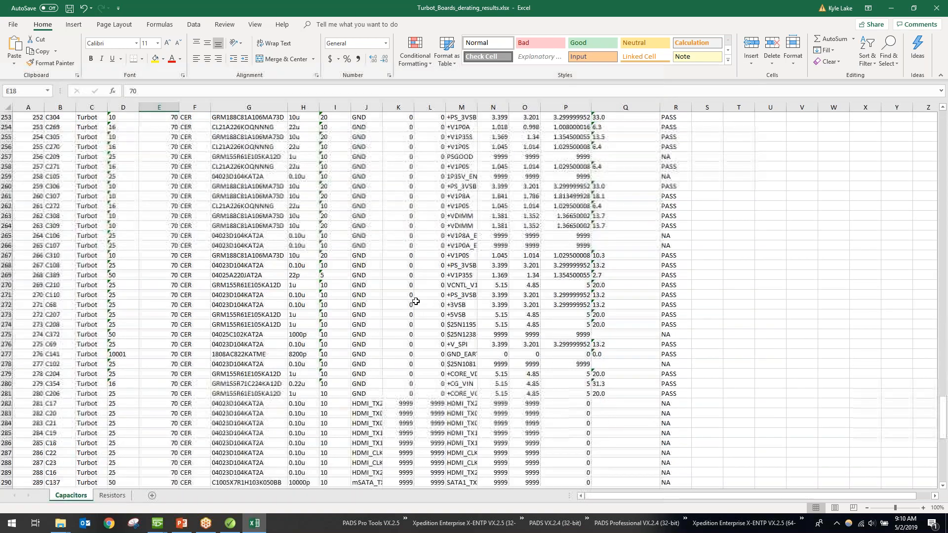
{"action": "scroll", "coordinate": [403, 295], "scroll_direction": "down", "scroll_amount": 2}
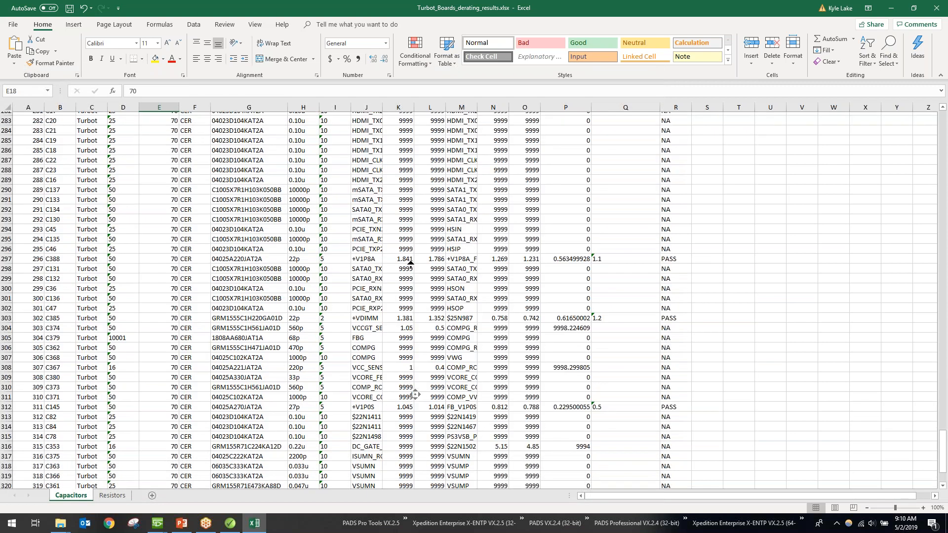
{"action": "mouse_move", "coordinate": [410, 263]}
{"action": "middle_mouse_down"}
{"action": "mouse_move", "coordinate": [413, 214]}
{"action": "mouse_move", "coordinate": [418, 227]}
{"action": "middle_mouse_up"}
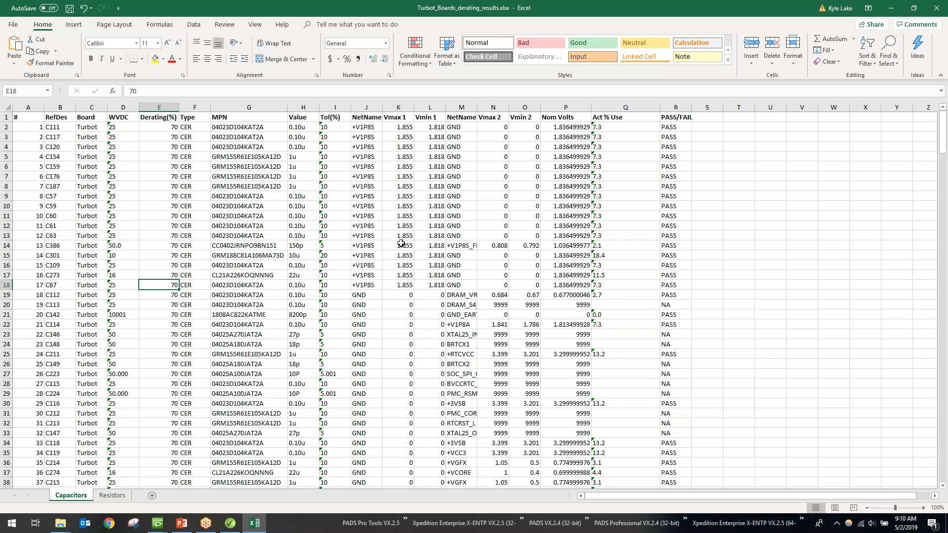
Return from Excel to the maximized Valydate analyser and compare the raw test results with the intelligently processed results of run 7
{"action": "left_click", "coordinate": [892, 8]}
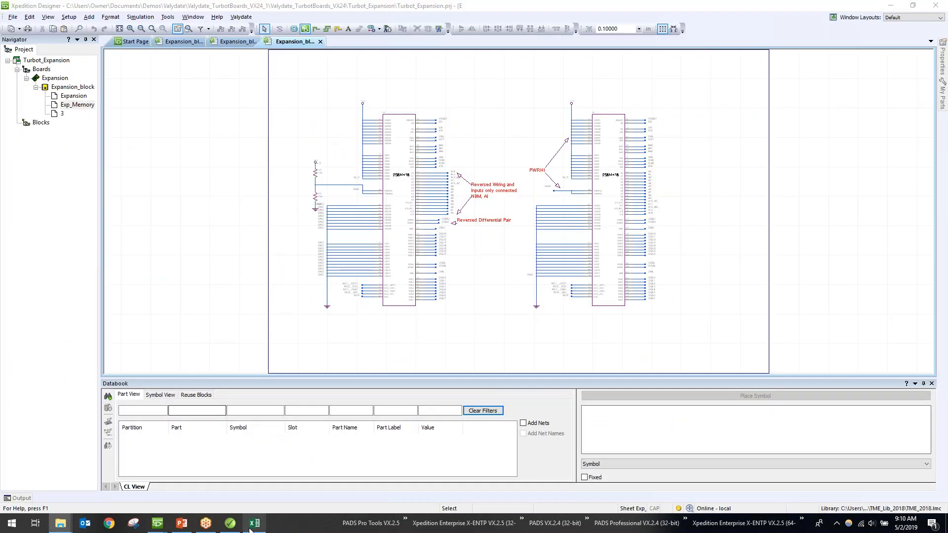
{"action": "left_click", "coordinate": [231, 523]}
{"action": "double_click", "coordinate": [380, 214]}
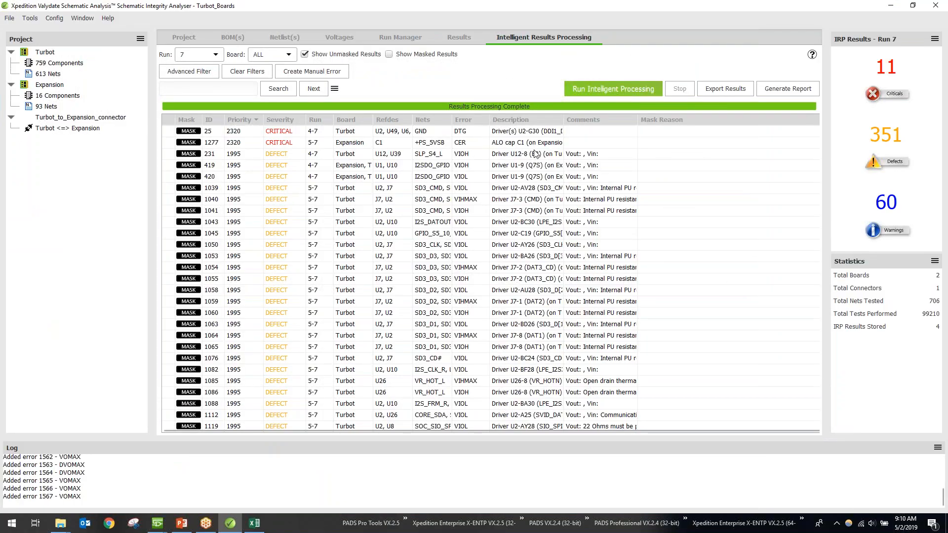
{"action": "left_click", "coordinate": [459, 37]}
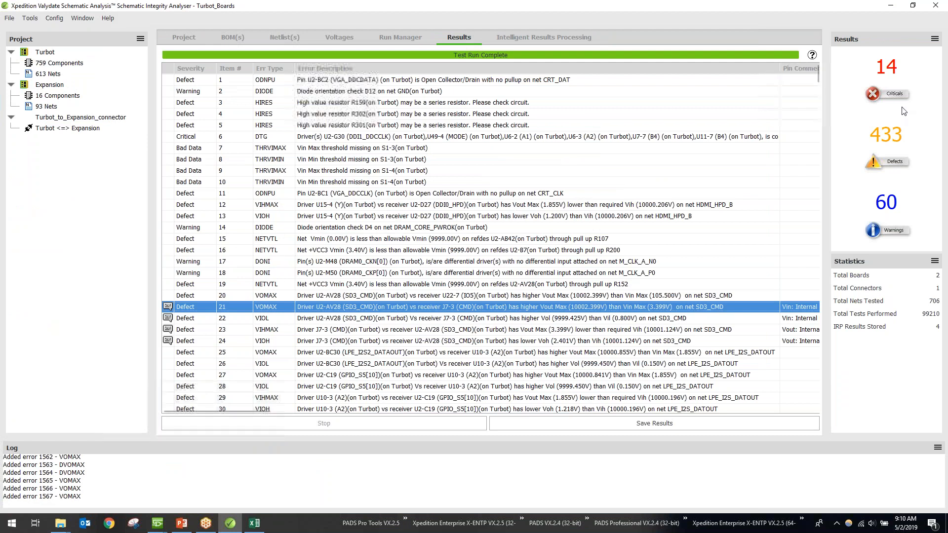
{"action": "left_click", "coordinate": [544, 40]}
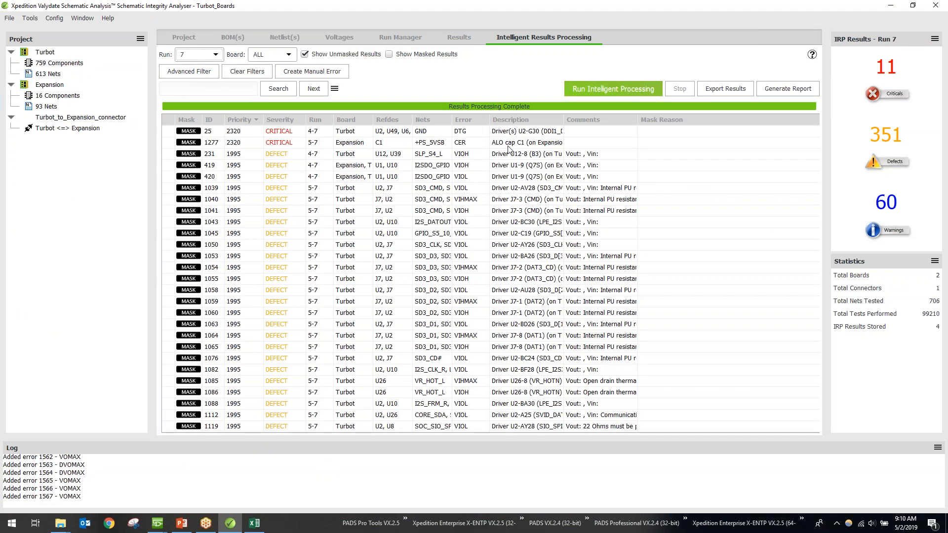
Sort the processed results by severity in descending order and select all critical entries, from ID 1488 through ID 1277
{"action": "left_click", "coordinate": [294, 121]}
{"action": "left_click", "coordinate": [294, 121]}
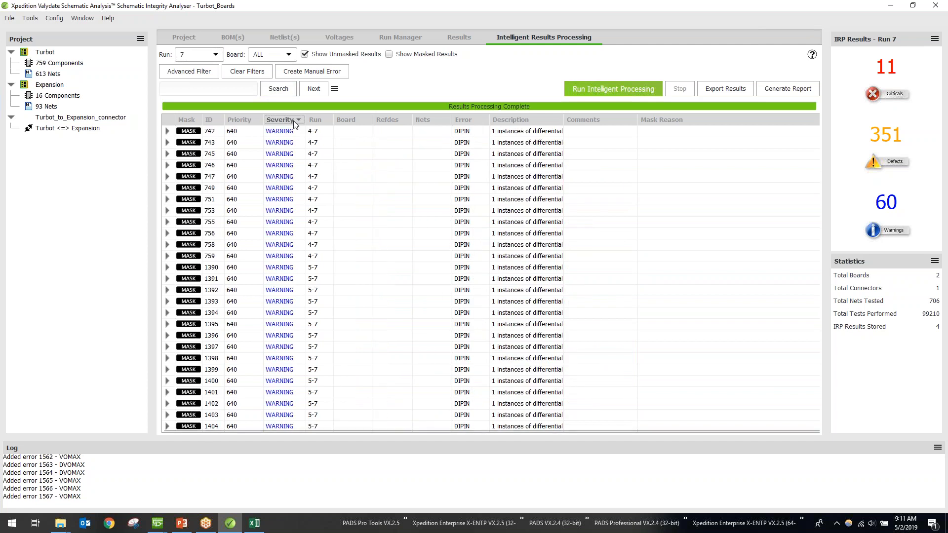
{"action": "scroll", "coordinate": [355, 187], "scroll_direction": "down", "scroll_amount": 10}
{"action": "scroll", "coordinate": [357, 195], "scroll_direction": "down", "scroll_amount": 15}
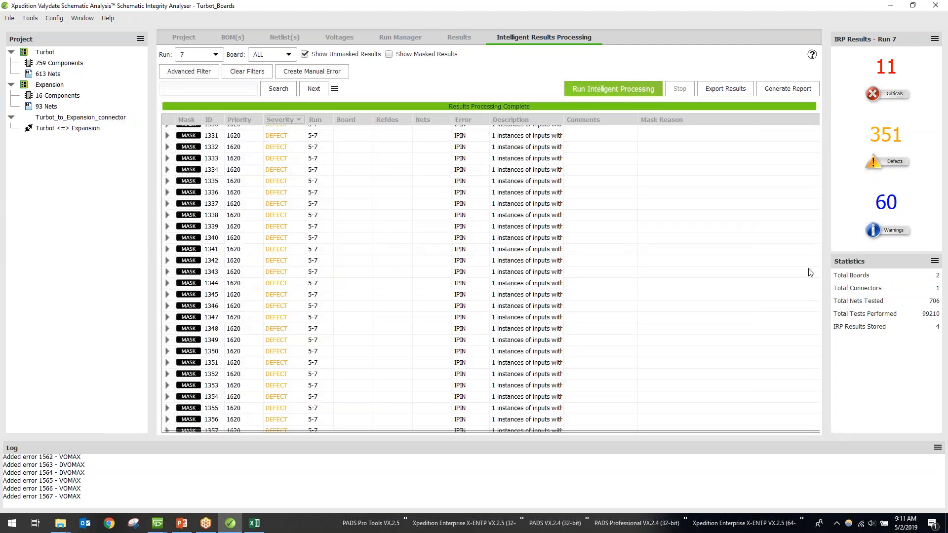
{"action": "scroll", "coordinate": [567, 260], "scroll_direction": "down", "scroll_amount": 5}
{"action": "scroll", "coordinate": [553, 260], "scroll_direction": "down", "scroll_amount": 8}
{"action": "scroll", "coordinate": [552, 260], "scroll_direction": "up", "scroll_amount": 10}
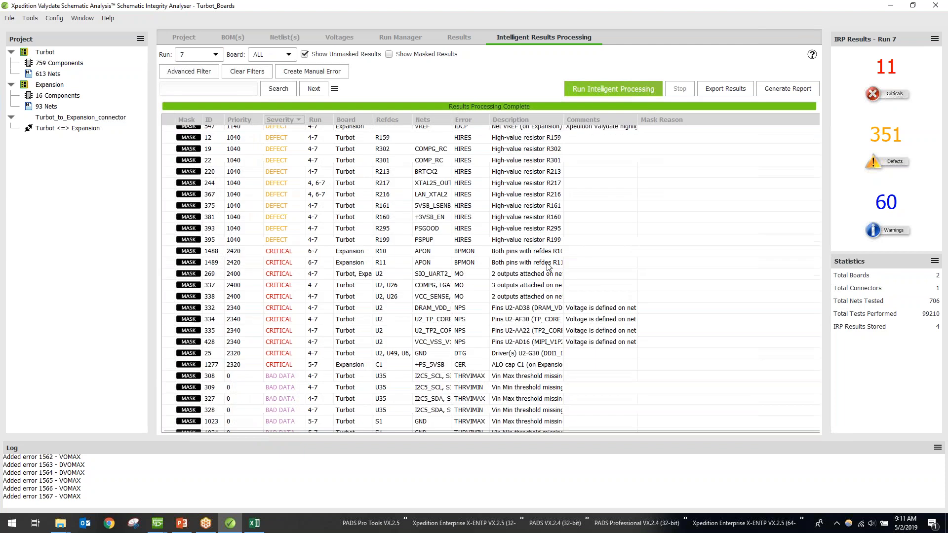
{"action": "left_click", "coordinate": [172, 252]}
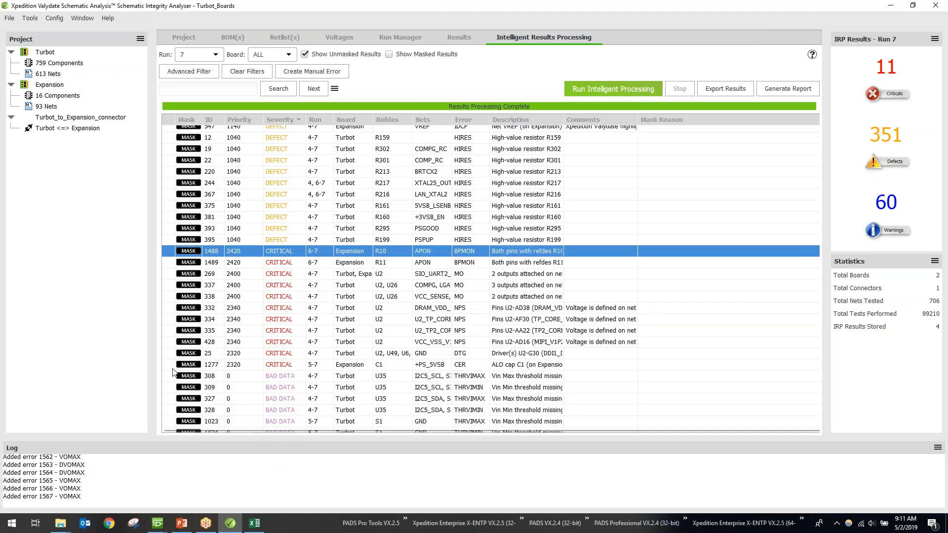
{"action": "left_click", "coordinate": [172, 366], "text": "shift"}
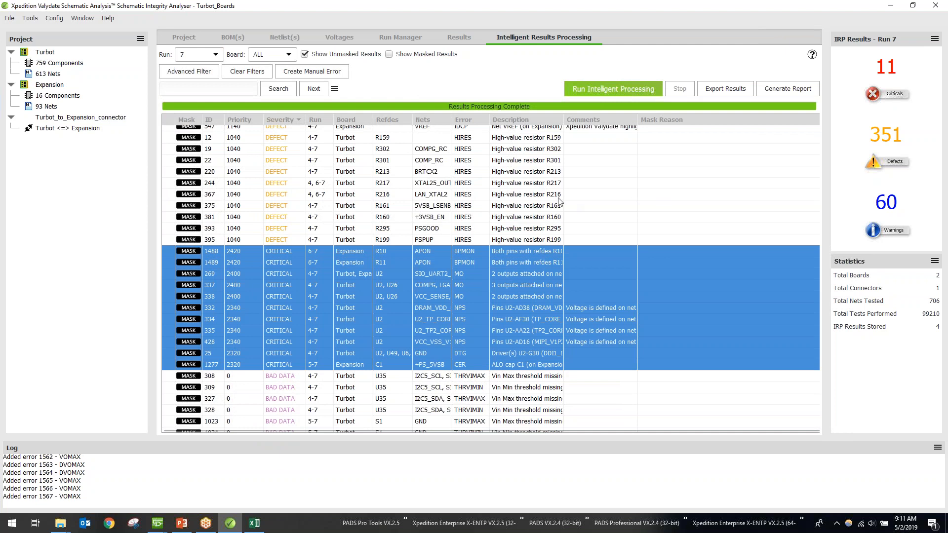
Select critical result 269 and widen the Board and Description columns of the processed results to show its full text
{"action": "left_click", "coordinate": [282, 279]}
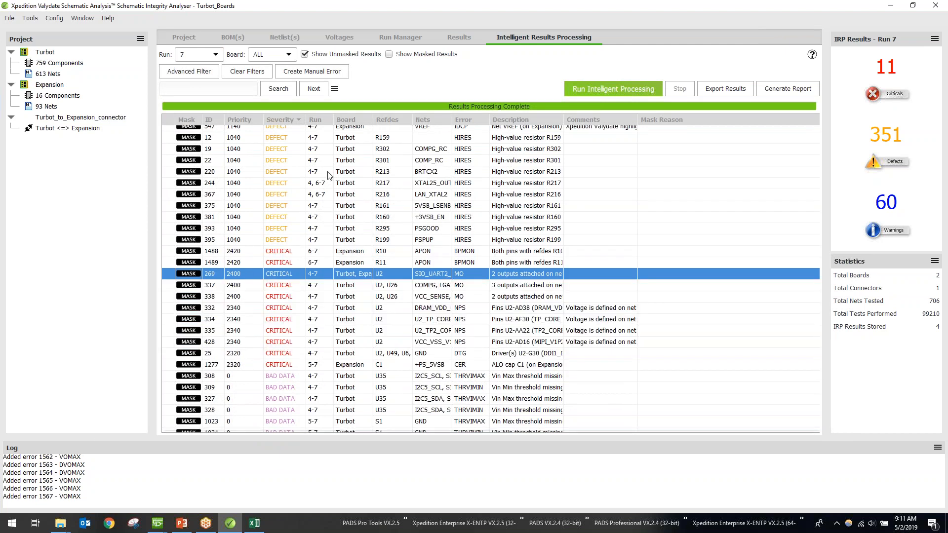
{"action": "left_click_drag", "start_coordinate": [372, 120], "coordinate": [383, 120]}
{"action": "left_click_drag", "start_coordinate": [577, 119], "coordinate": [825, 147]}
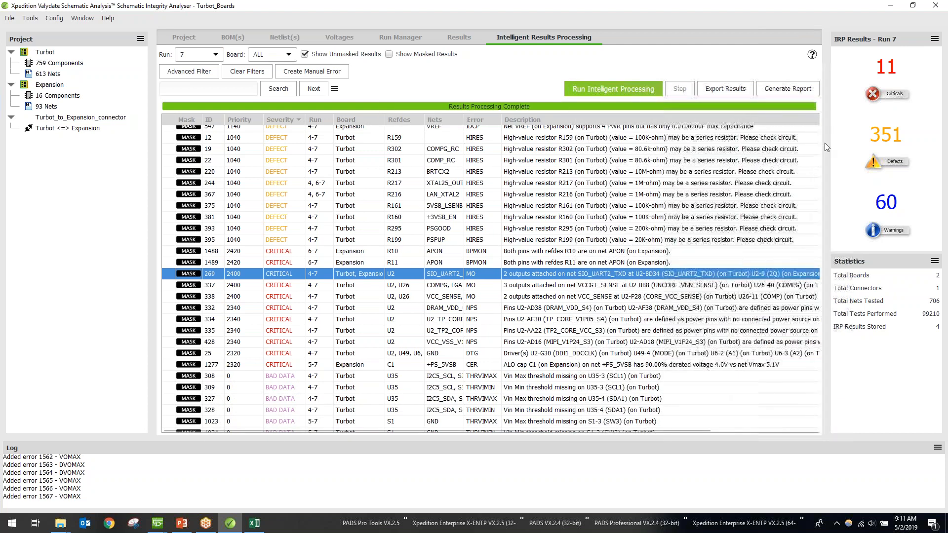
{"action": "left_click_drag", "start_coordinate": [667, 428], "coordinate": [754, 430]}
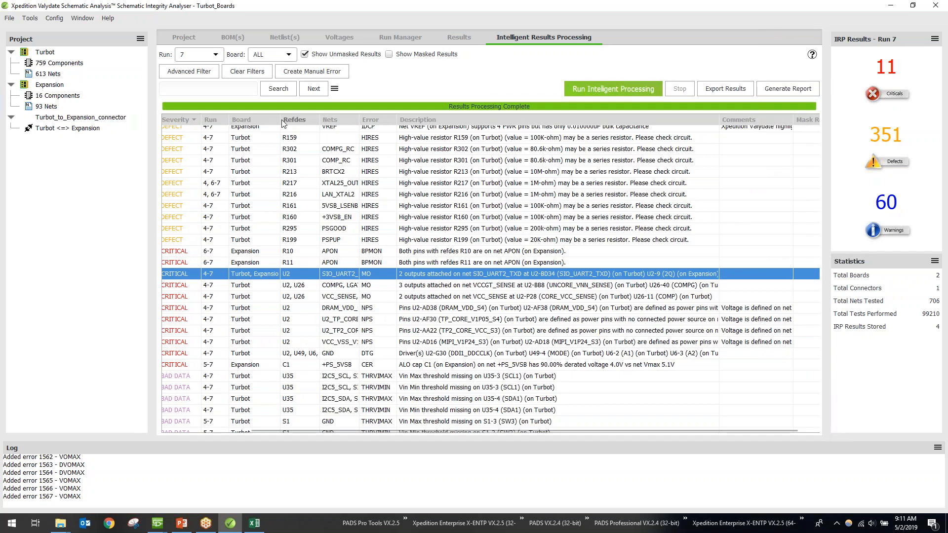
{"action": "left_click_drag", "start_coordinate": [280, 116], "coordinate": [287, 117]}
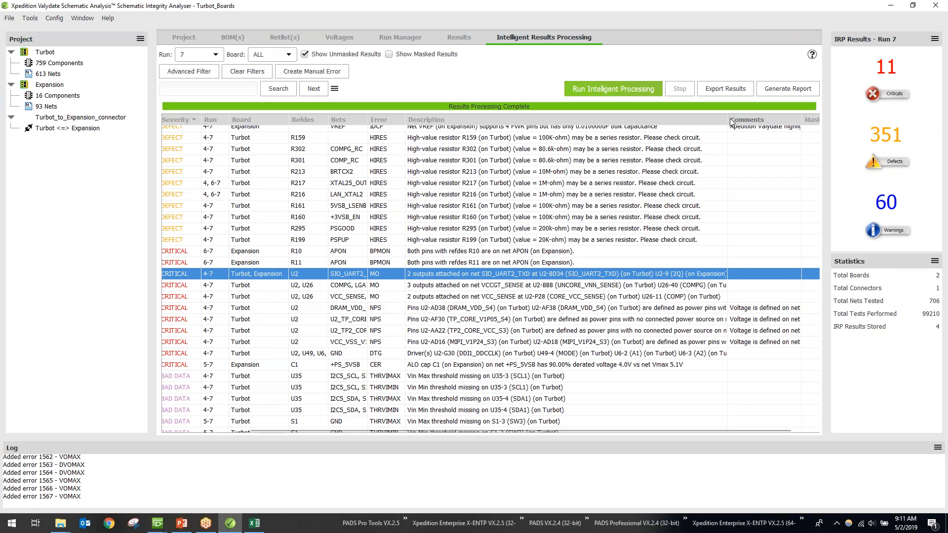
{"action": "left_click_drag", "start_coordinate": [728, 120], "coordinate": [806, 145]}
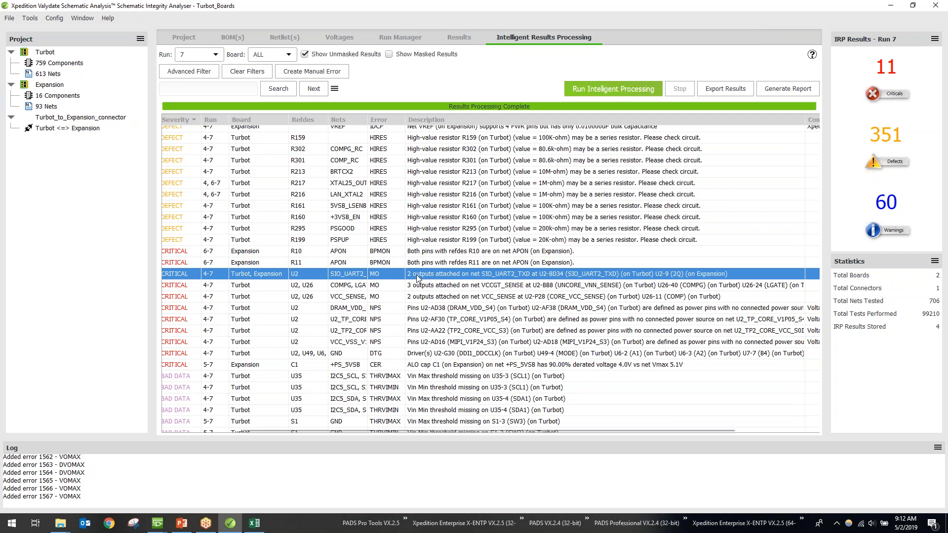
Cross-probe the SIO_UART2_TXD net on the Turbot board from critical result 269 and bring its schematic in Xpedition Designer forward
{"action": "right_click", "coordinate": [387, 279]}
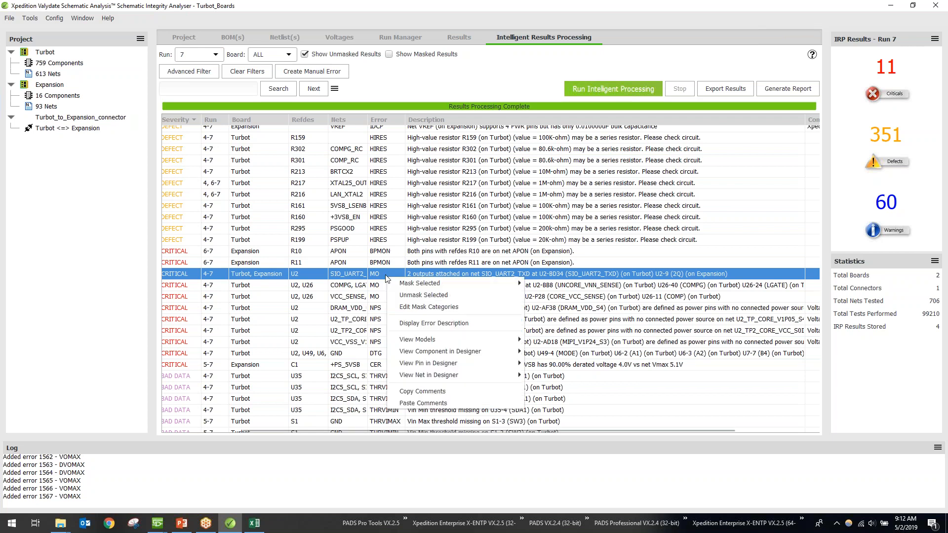
{"action": "mouse_move", "coordinate": [461, 378]}
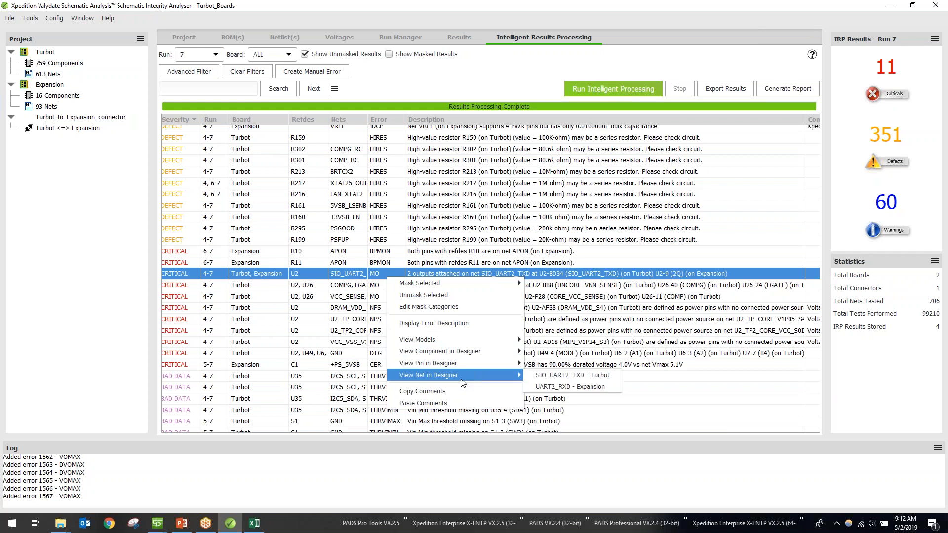
{"action": "left_click", "coordinate": [572, 376]}
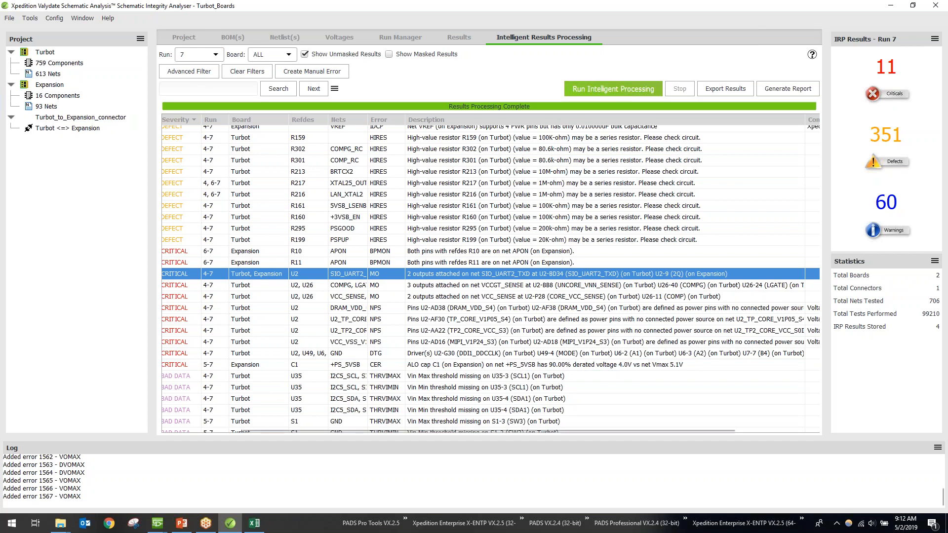
{"action": "left_click", "coordinate": [219, 482]}
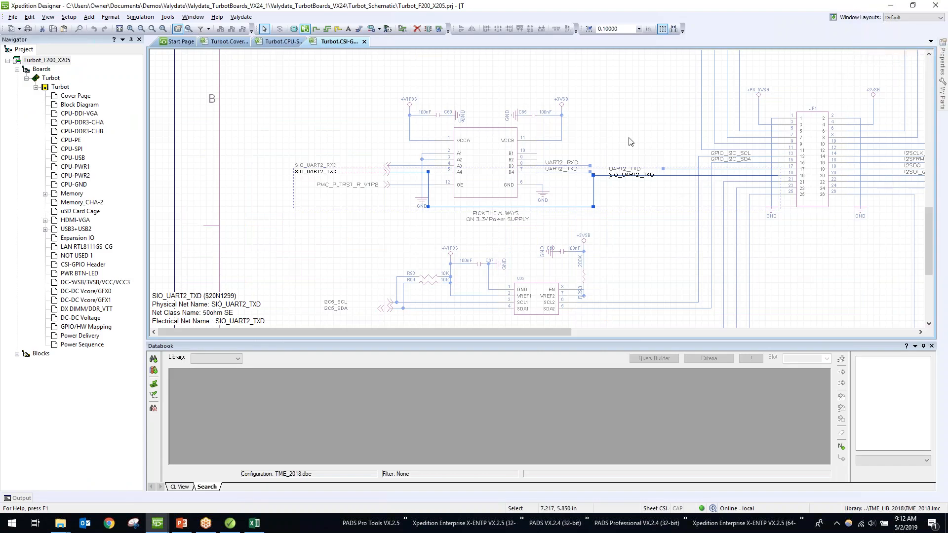
Inspect the SIO_UART2_TXD net between the level shifter and the header, and trace its connection from the segment below the shifter
{"action": "scroll", "coordinate": [628, 141], "scroll_direction": "up", "scroll_amount": 1}
{"action": "scroll", "coordinate": [629, 141], "scroll_direction": "up", "scroll_amount": 1}
{"action": "left_click", "coordinate": [674, 200]}
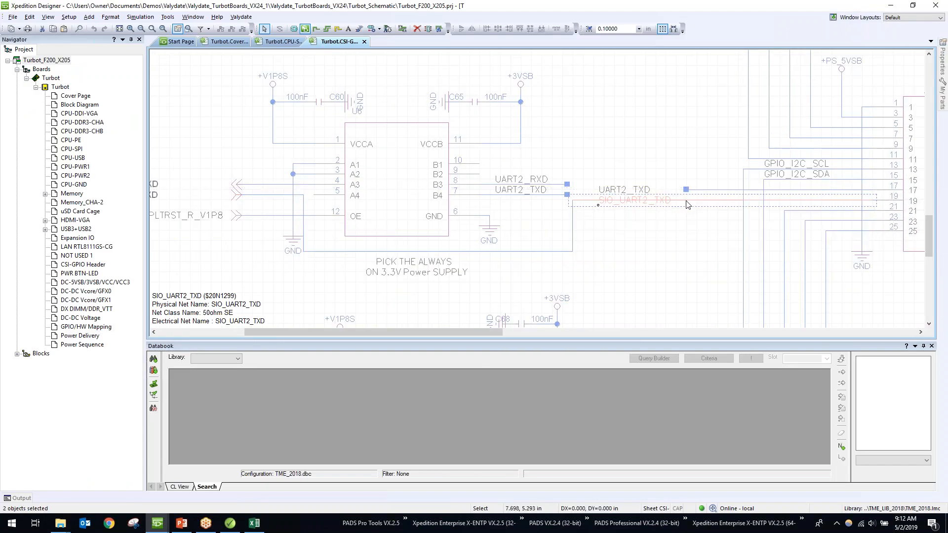
{"action": "left_click", "coordinate": [574, 240]}
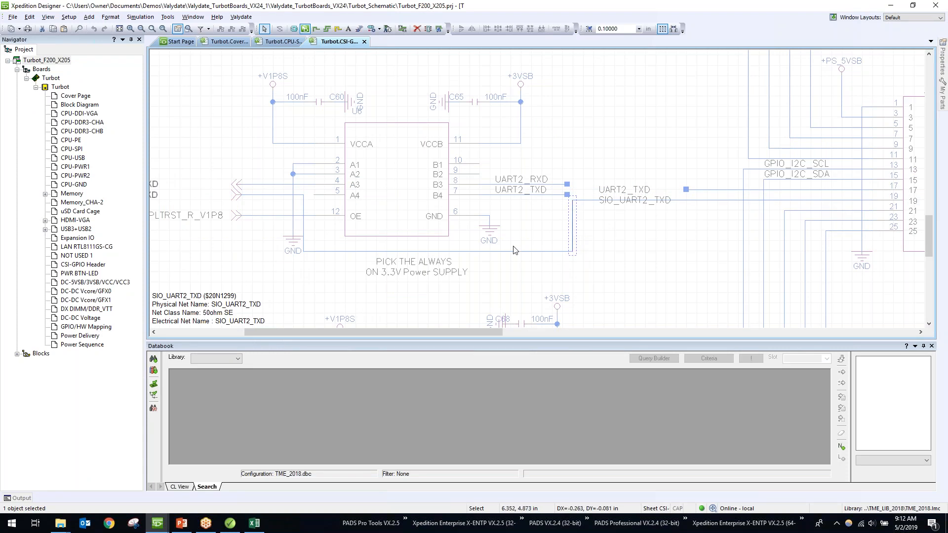
{"action": "left_click", "coordinate": [452, 251]}
{"action": "right_click", "coordinate": [452, 252]}
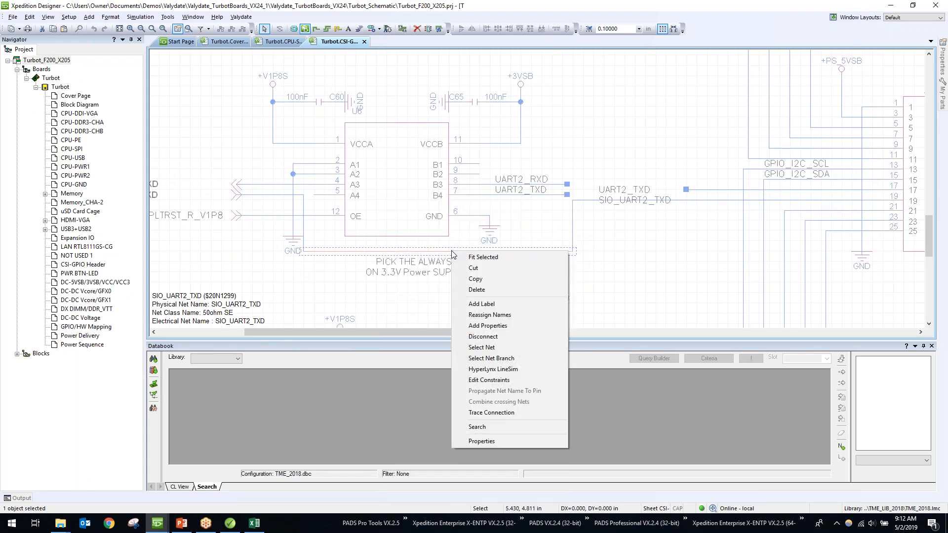
{"action": "left_click", "coordinate": [501, 414]}
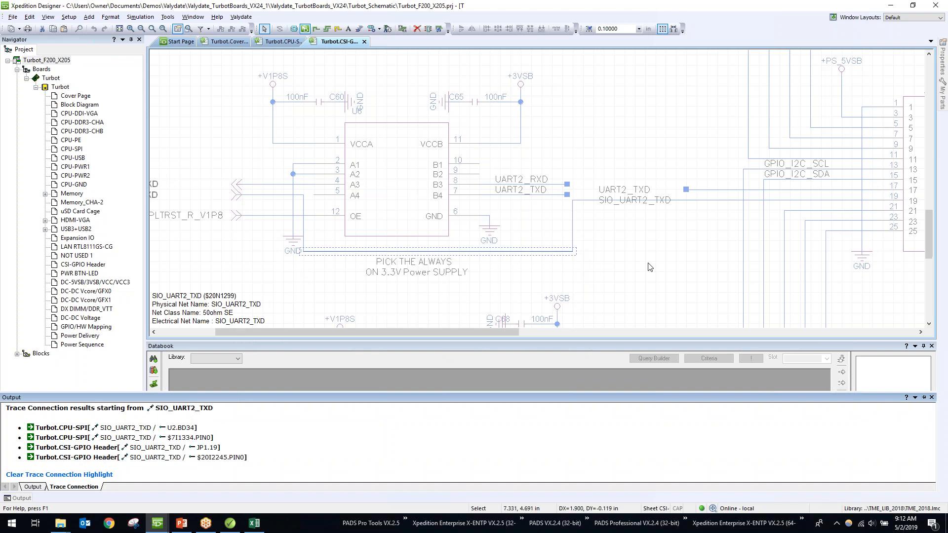
Enlarge the trace results area and go to the SIO_UART2_TXD net at $7I1334.PIN0 on the Turbot CPU-SPI sheet
{"action": "scroll", "coordinate": [650, 267], "scroll_direction": "down", "scroll_amount": 2}
{"action": "left_click_drag", "start_coordinate": [271, 393], "coordinate": [269, 338]}
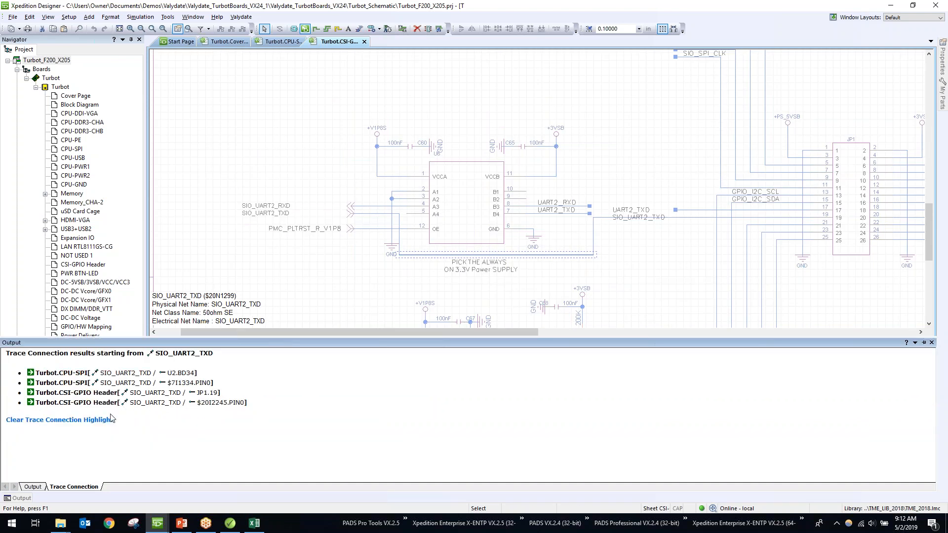
{"action": "left_click", "coordinate": [124, 382]}
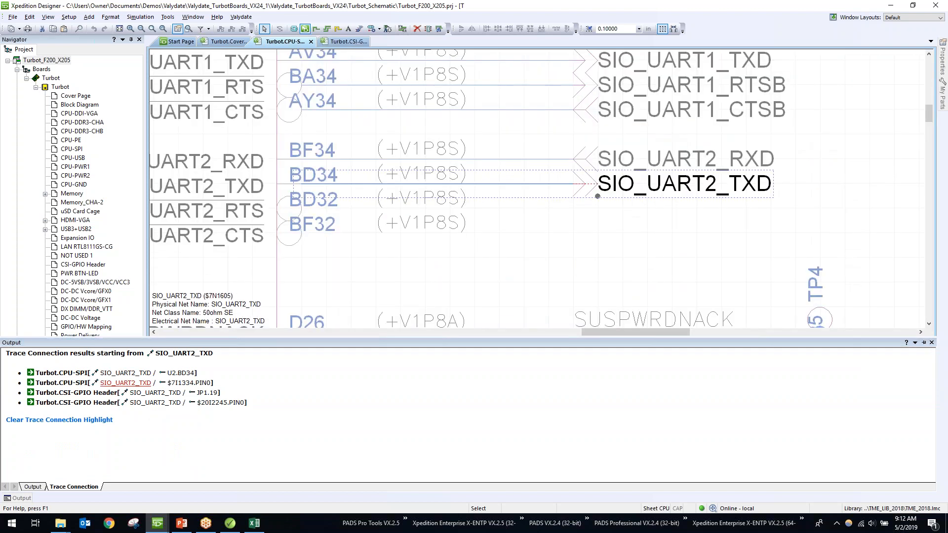
Go to the SIO_UART2_TXD net at JP1.19 on the Turbot CSI-GPIO Header sheet, and return to the Valydate results
{"action": "left_click", "coordinate": [138, 394]}
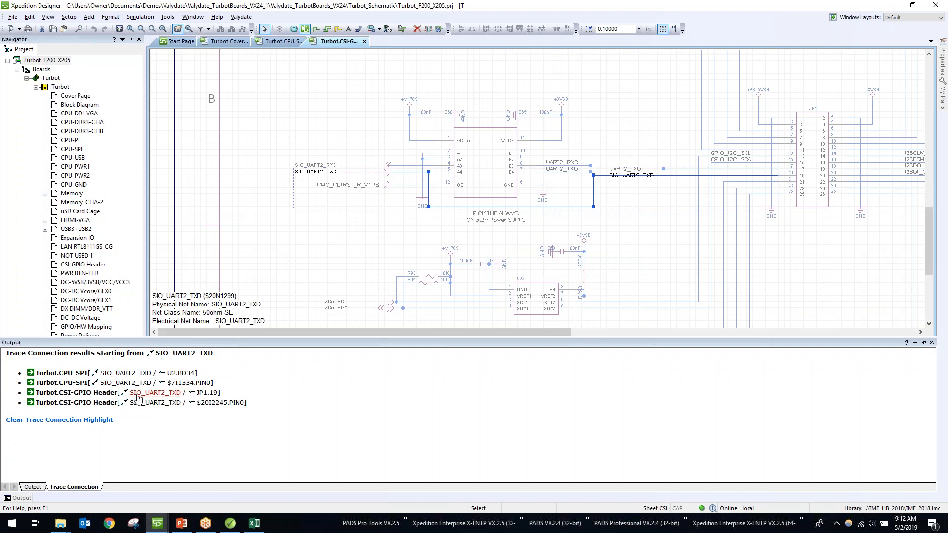
{"action": "left_click", "coordinate": [297, 268]}
{"action": "left_click", "coordinate": [230, 524]}
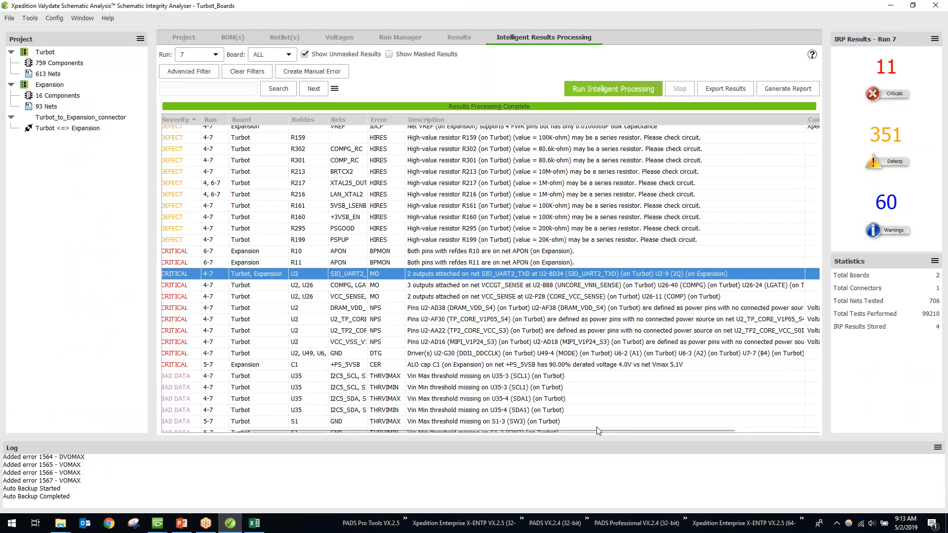
Select the critical NPS result for U2 pins AD38 and AF38 and widen the Description column to show its full text
{"action": "scroll", "coordinate": [623, 433], "scroll_direction": "right", "scroll_amount": 3}
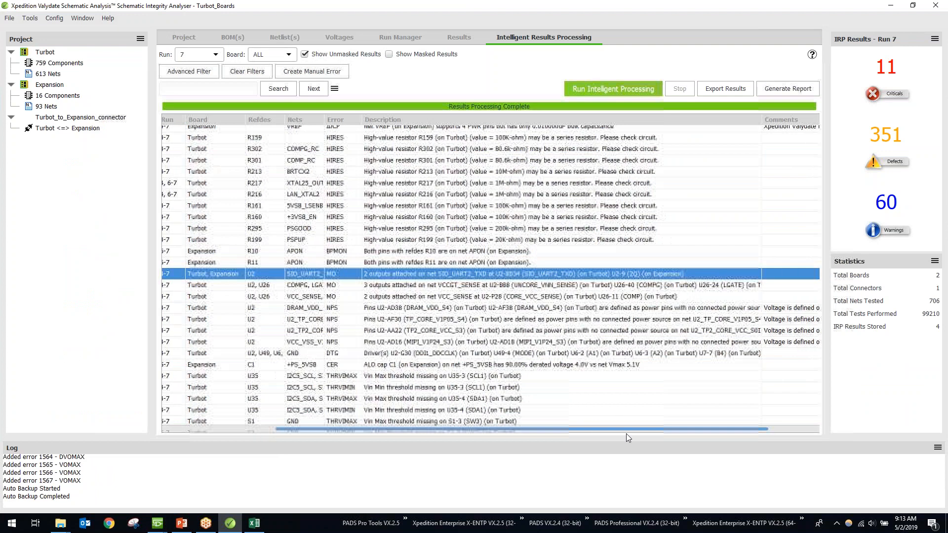
{"action": "left_click", "coordinate": [613, 309]}
{"action": "left_click_drag", "start_coordinate": [636, 429], "coordinate": [694, 427]}
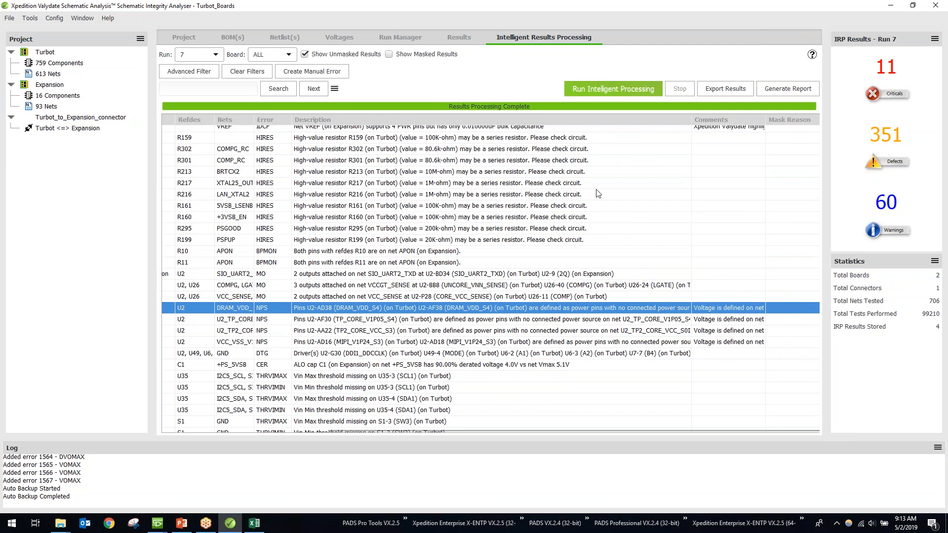
{"action": "left_click_drag", "start_coordinate": [692, 119], "coordinate": [693, 119]}
{"action": "left_click_drag", "start_coordinate": [749, 135], "coordinate": [800, 136]}
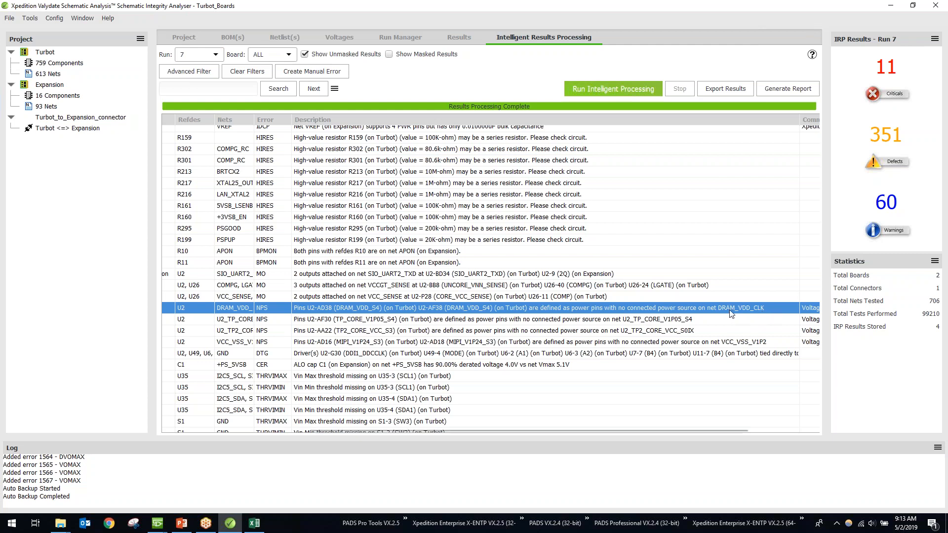
Cross-probe the DRAM_VDD_CLK net on the Turbot board from the selected result and bring its schematic in Xpedition Designer forward
{"action": "right_click", "coordinate": [656, 310]}
{"action": "mouse_move", "coordinate": [711, 406]}
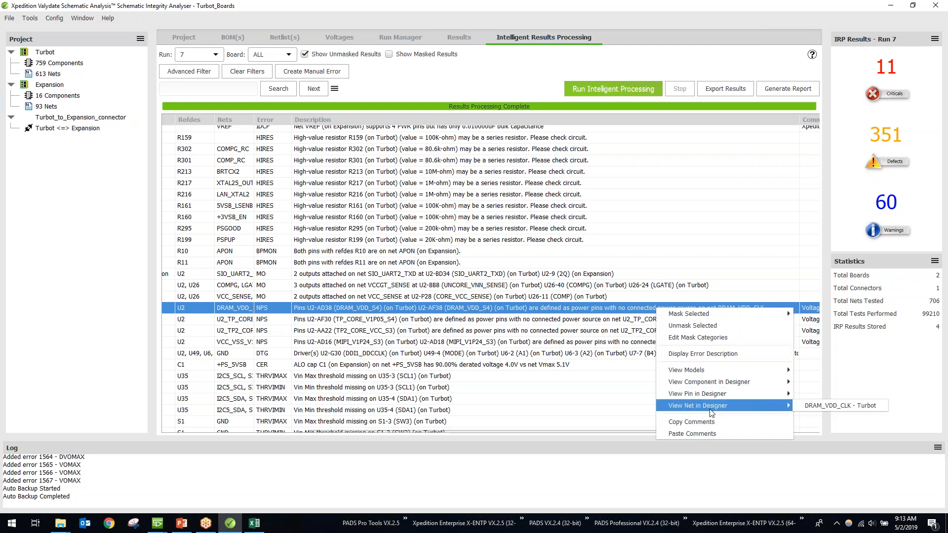
{"action": "left_click", "coordinate": [837, 407]}
{"action": "mouse_move", "coordinate": [161, 531]}
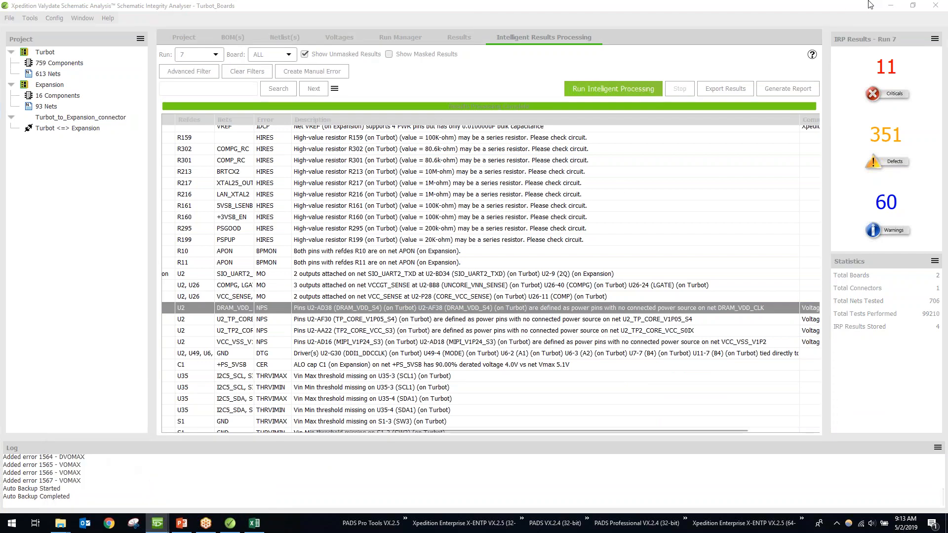
{"action": "left_click", "coordinate": [891, 6]}
{"action": "mouse_move", "coordinate": [153, 529]}
{"action": "left_click", "coordinate": [204, 490]}
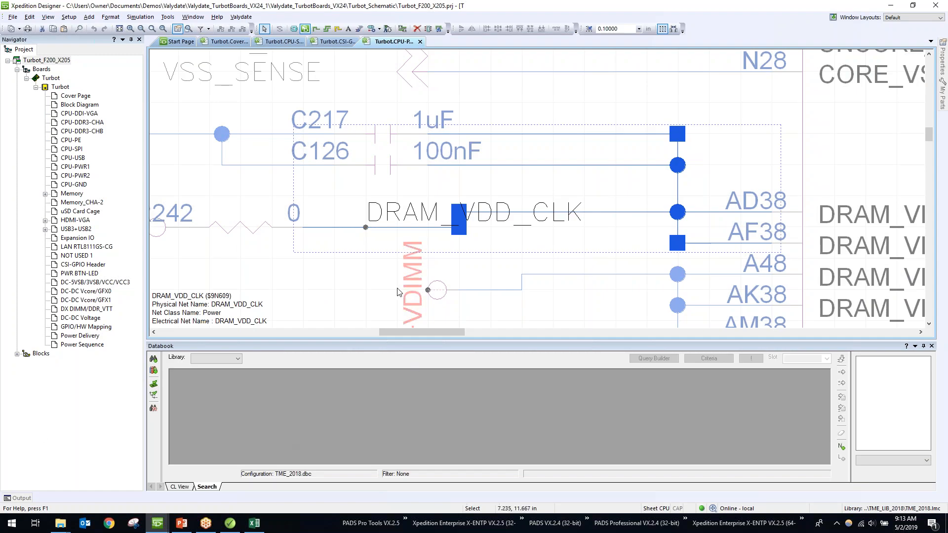
Inspect the DRAM_VDD_CLK net between R242 and U2 pins AD38 and AF38, and shift the selected net slightly toward U2
{"action": "left_click_drag", "start_coordinate": [461, 231], "coordinate": [468, 230]}
{"action": "scroll", "coordinate": [323, 313], "scroll_direction": "down", "scroll_amount": 1}
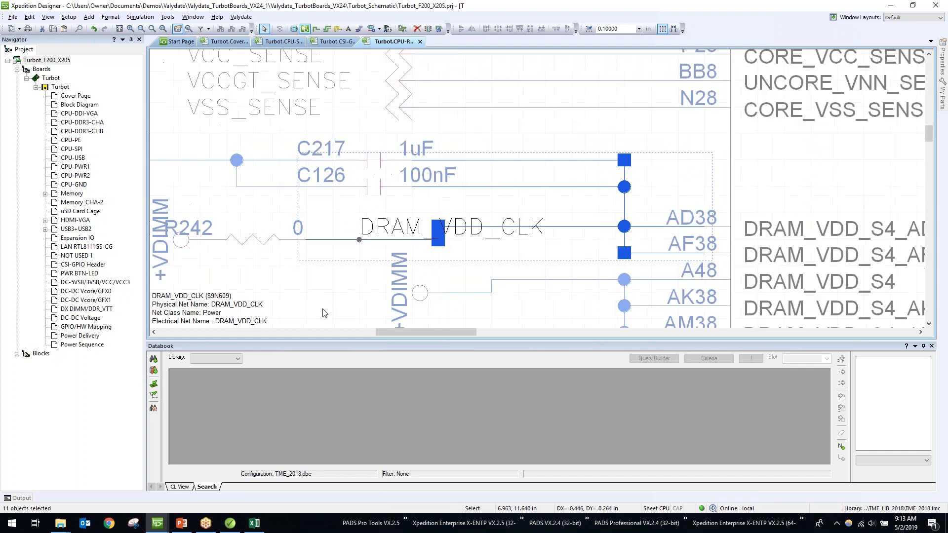
{"action": "scroll", "coordinate": [324, 313], "scroll_direction": "down", "scroll_amount": 1}
{"action": "scroll", "coordinate": [316, 315], "scroll_direction": "down", "scroll_amount": 1}
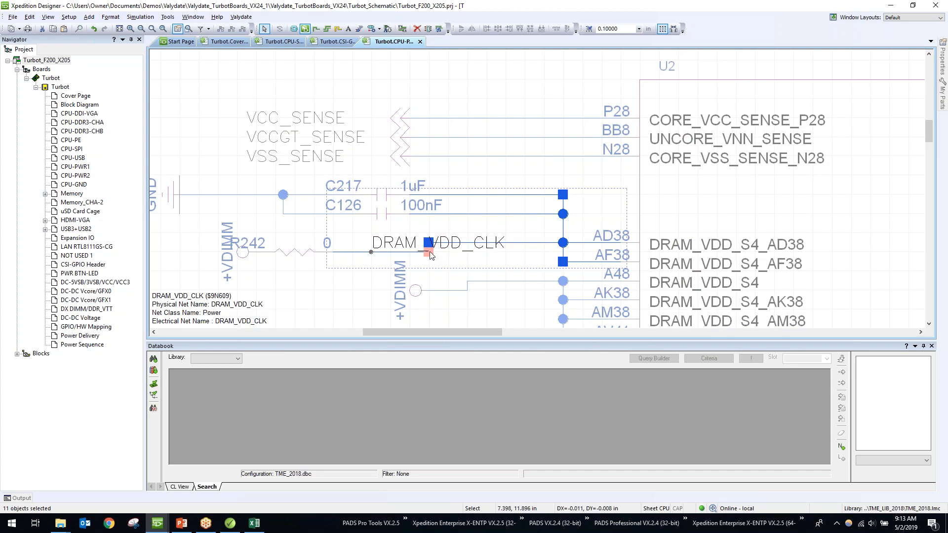
{"action": "left_click_drag", "start_coordinate": [430, 261], "coordinate": [469, 246]}
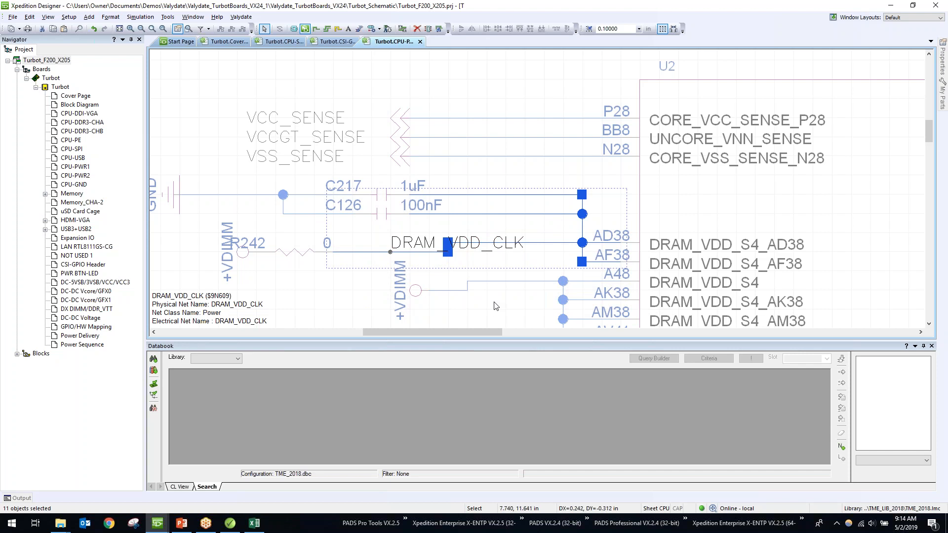
Return to the Valydate processed results and bring the ID, Priority and Severity columns back into view
{"action": "left_click", "coordinate": [890, 5]}
{"action": "left_click", "coordinate": [227, 525]}
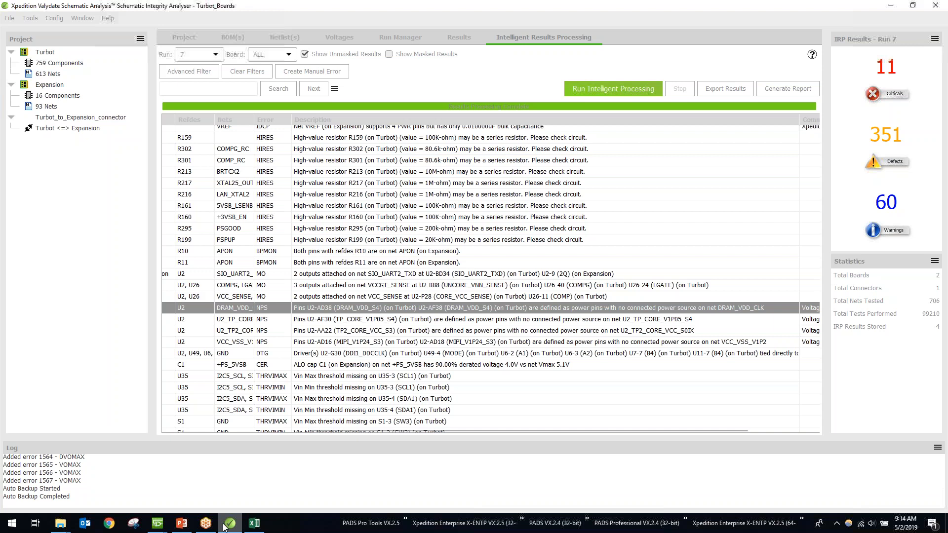
{"action": "left_click_drag", "start_coordinate": [546, 428], "coordinate": [400, 426]}
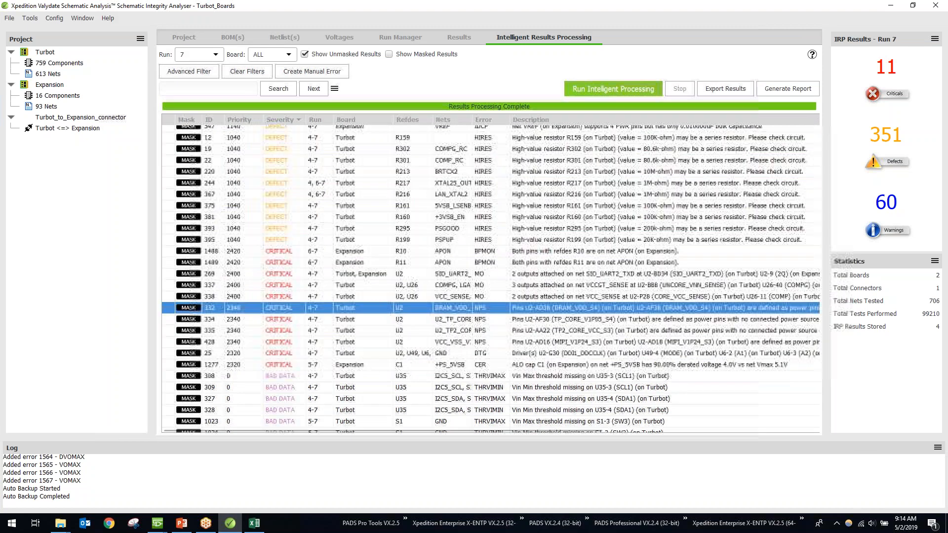
Bring the Turbot_Boards schematic analysis report PDF forward in Adobe Acrobat Reader
{"action": "left_click", "coordinate": [722, 91]}
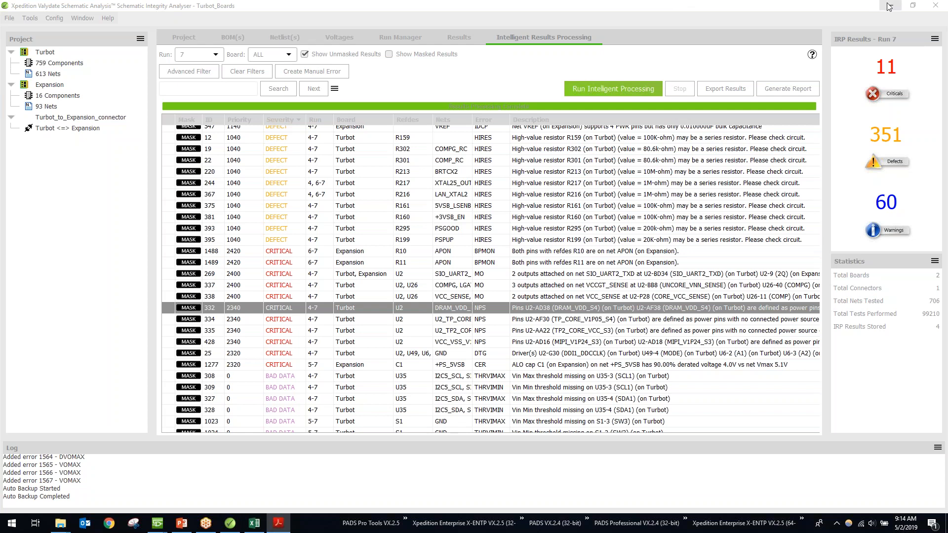
{"action": "right_click", "coordinate": [272, 526], "text": "shift"}
{"action": "left_click", "coordinate": [291, 504]}
{"action": "right_click", "coordinate": [278, 524], "text": "shift"}
{"action": "left_click", "coordinate": [286, 499]}
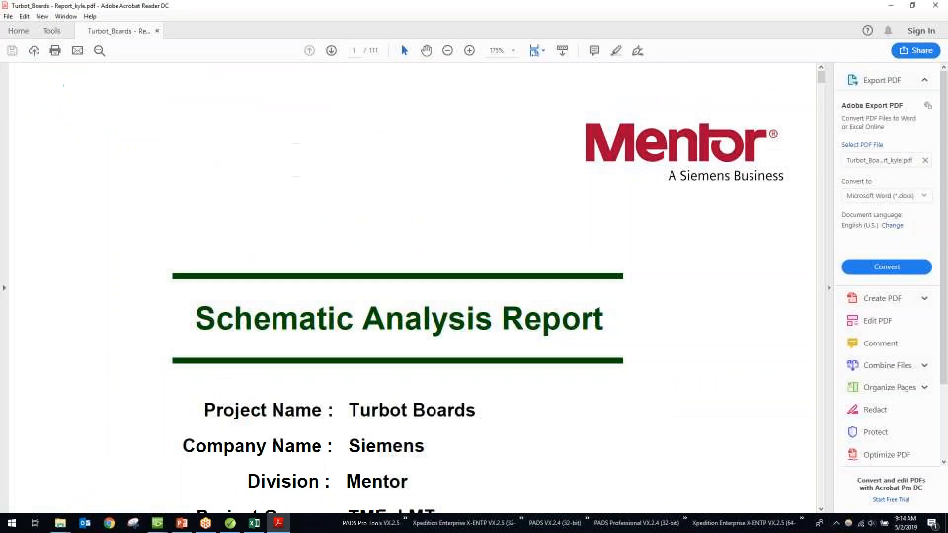
Review the report's title page at 125% zoom and its product metrics, highlighting the Critical Defect definition on page 2
{"action": "scroll", "coordinate": [381, 306], "scroll_direction": "down", "scroll_amount": 1}
{"action": "scroll", "coordinate": [381, 300], "scroll_direction": "down", "scroll_amount": 2, "text": "ctrl"}
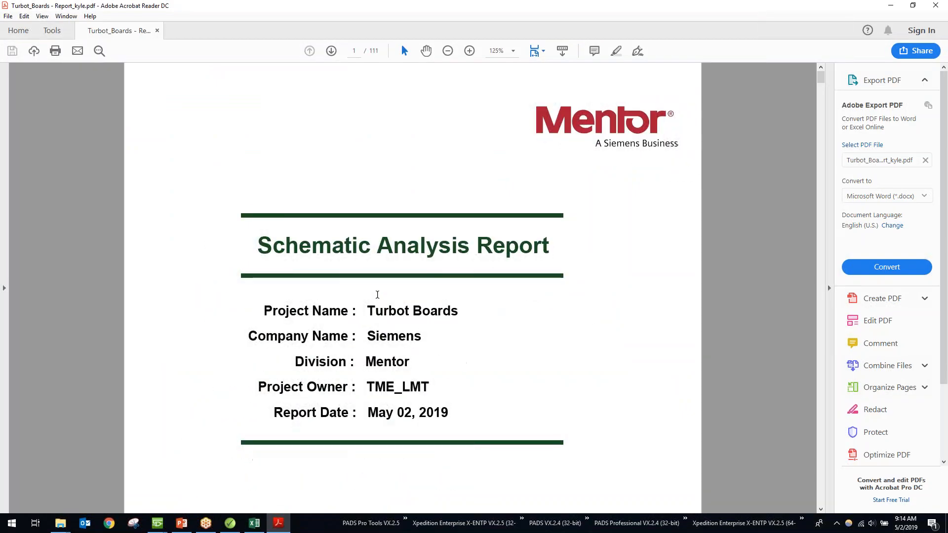
{"action": "triple_click", "coordinate": [479, 232]}
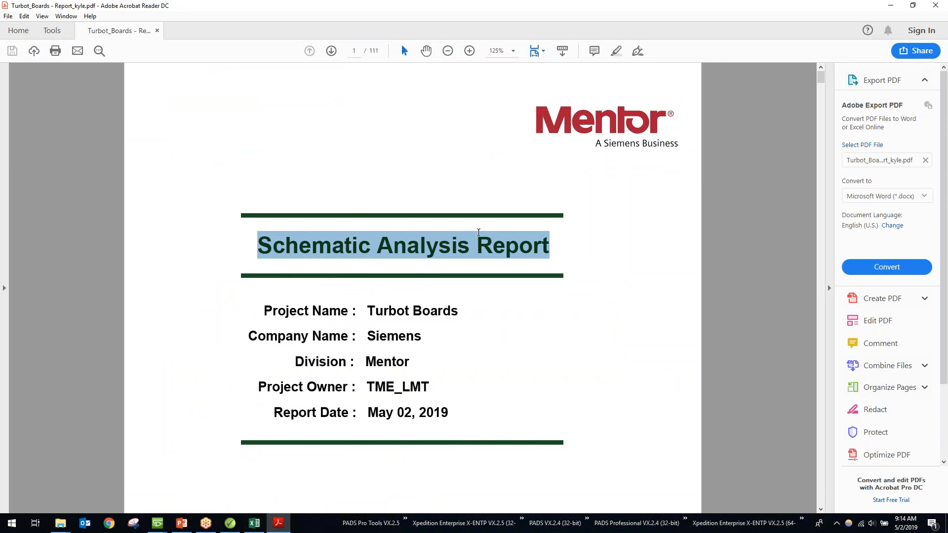
{"action": "scroll", "coordinate": [355, 330], "scroll_direction": "down", "scroll_amount": 2}
{"action": "scroll", "coordinate": [355, 330], "scroll_direction": "down", "scroll_amount": 10}
{"action": "scroll", "coordinate": [373, 302], "scroll_direction": "down", "scroll_amount": 12}
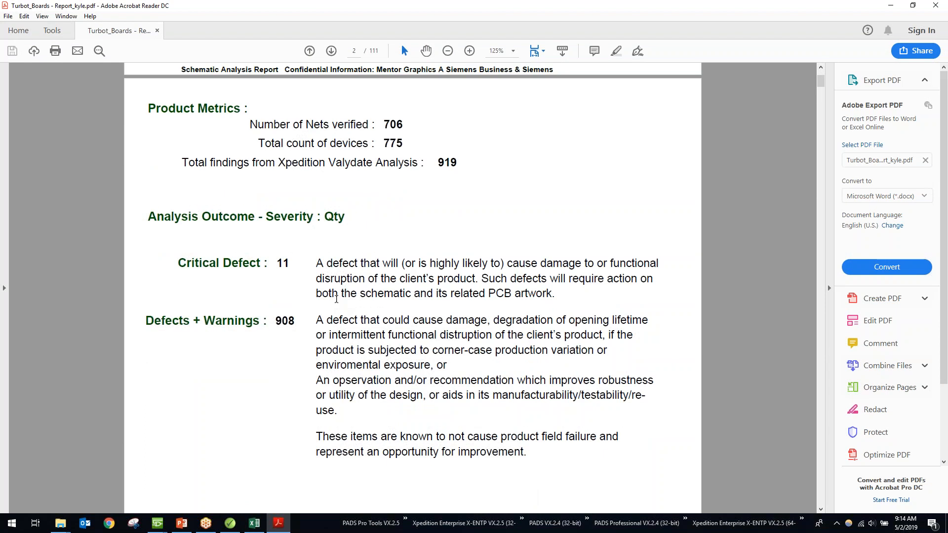
{"action": "left_click_drag", "start_coordinate": [556, 294], "coordinate": [316, 249]}
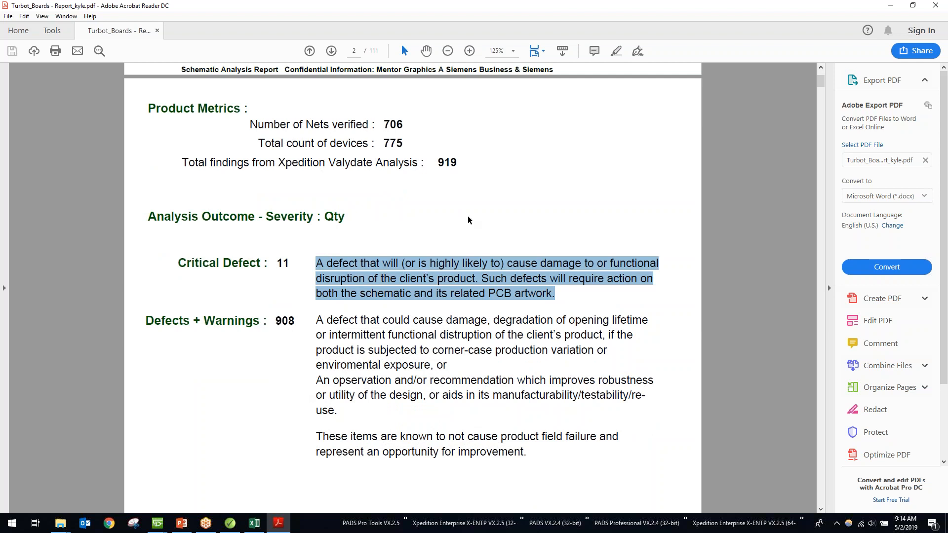
{"action": "left_click", "coordinate": [459, 231]}
Review the Critical Defects list on page 3 of the report, including the BPMON, MO and NPS entries
{"action": "scroll", "coordinate": [449, 232], "scroll_direction": "down", "scroll_amount": 4}
{"action": "scroll", "coordinate": [449, 229], "scroll_direction": "down", "scroll_amount": 10}
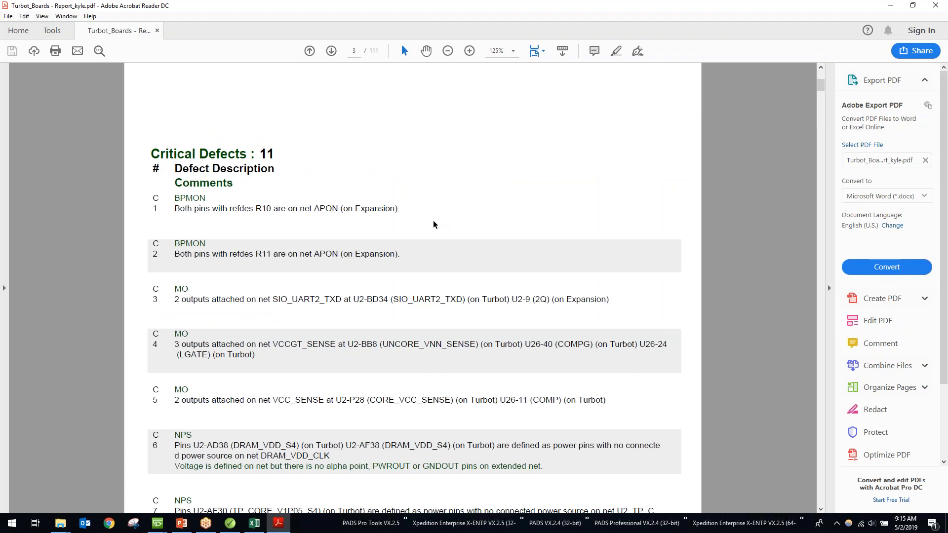
{"action": "scroll", "coordinate": [433, 221], "scroll_direction": "down", "scroll_amount": 5}
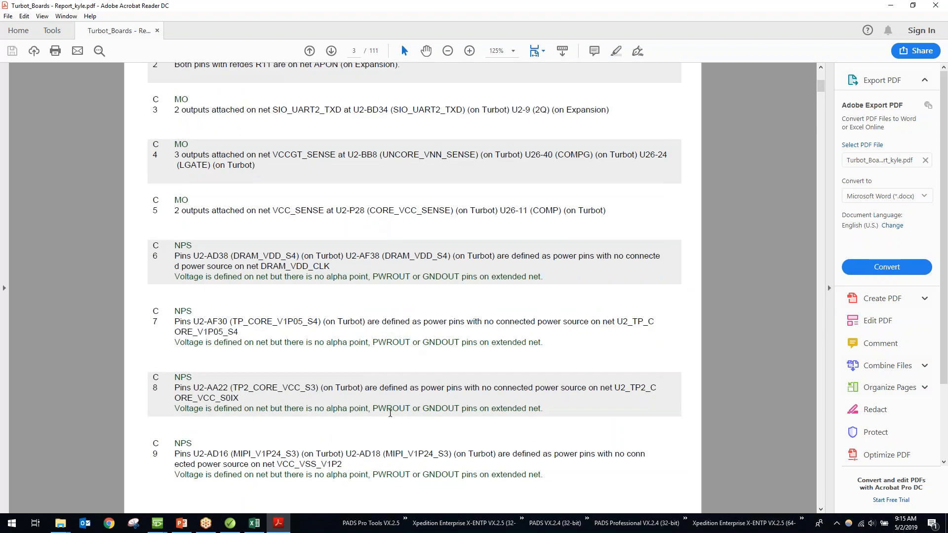
{"action": "scroll", "coordinate": [390, 413], "scroll_direction": "up", "scroll_amount": 5}
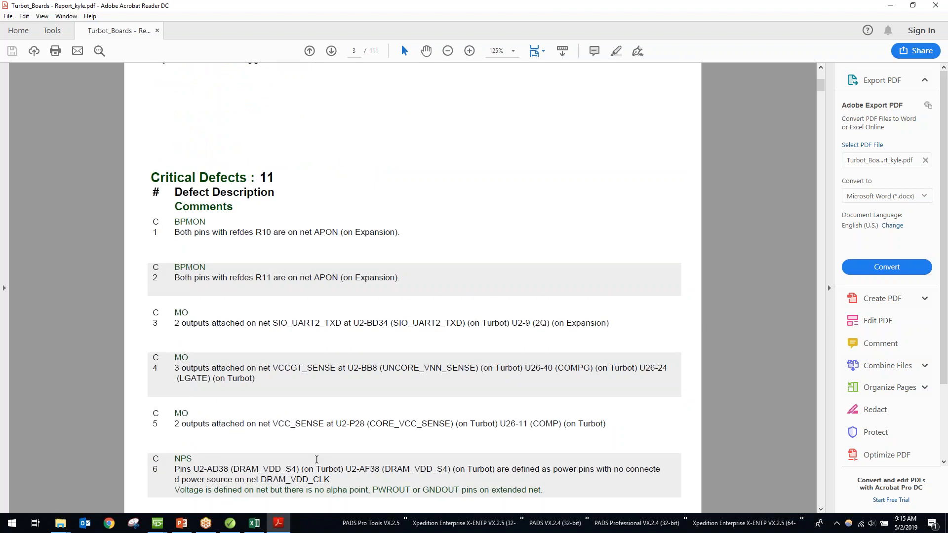
Switch to the May_Schematic_Analysis.pptx presentation in PowerPoint and show the Save the Date slide and the contact slide
{"action": "left_click", "coordinate": [182, 524]}
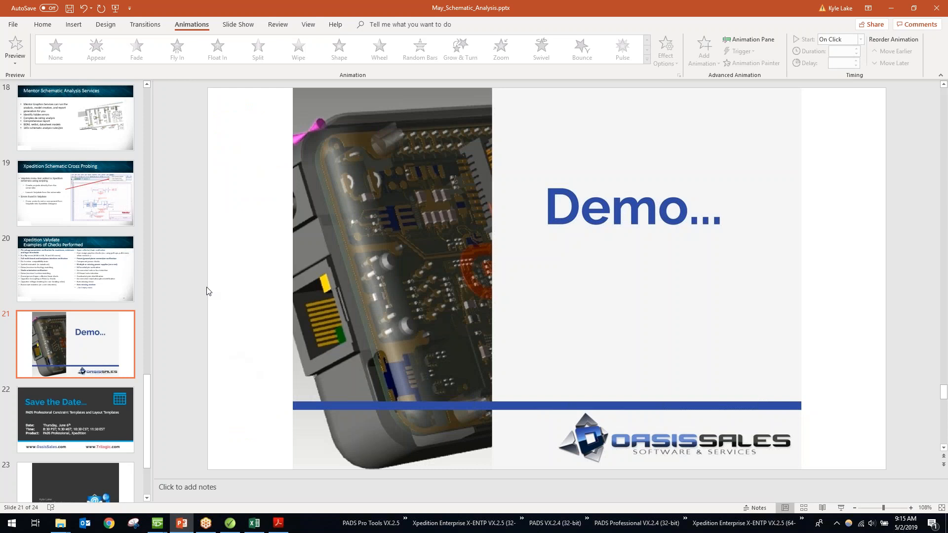
{"action": "left_click", "coordinate": [76, 482]}
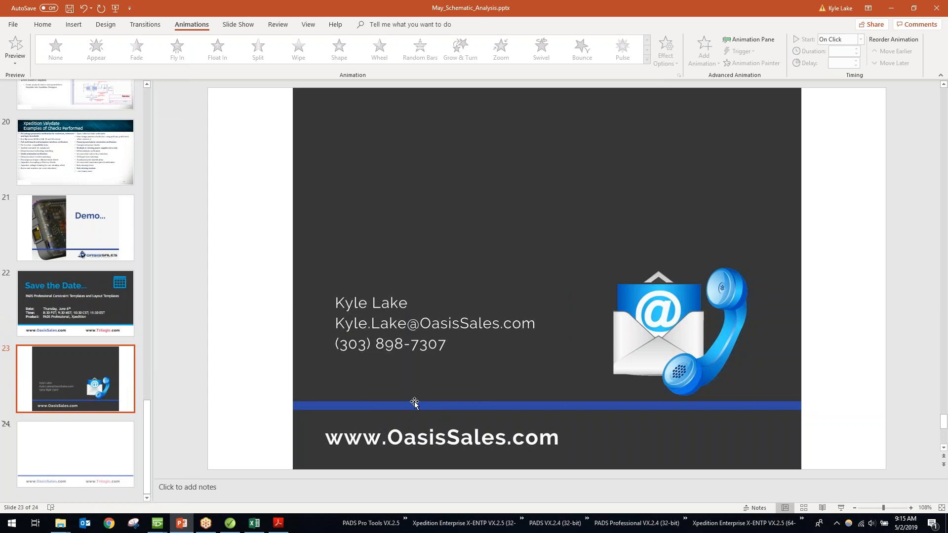
{"action": "left_click", "coordinate": [85, 300]}
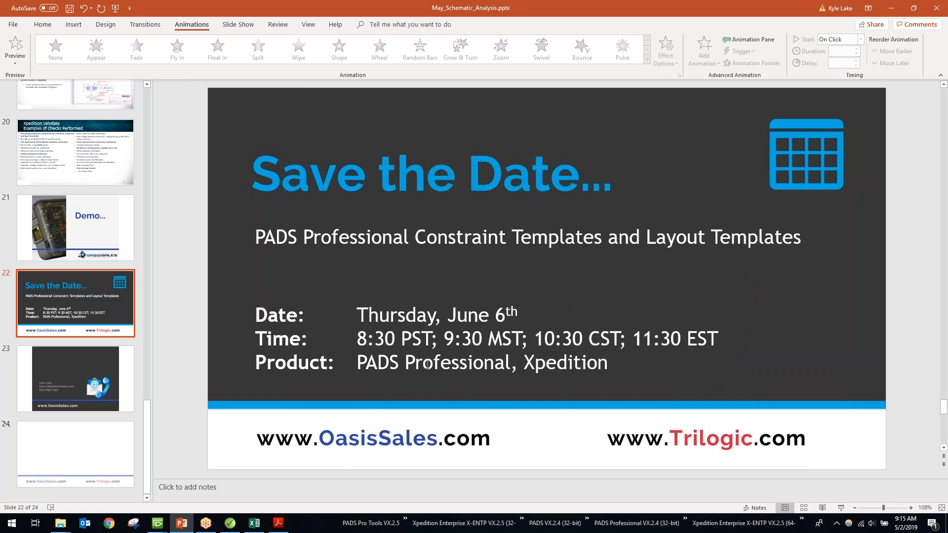
{"action": "left_click", "coordinate": [118, 386]}
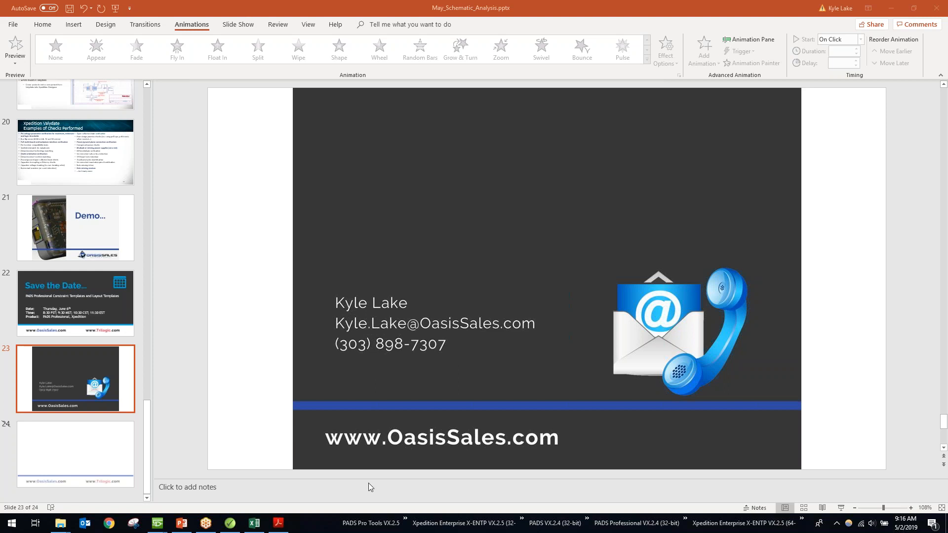
Revisit the Valydate results and the DRAM_VDD_CLK schematic in Xpedition Designer, ending back on the PowerPoint contact slide
{"action": "left_click", "coordinate": [225, 526]}
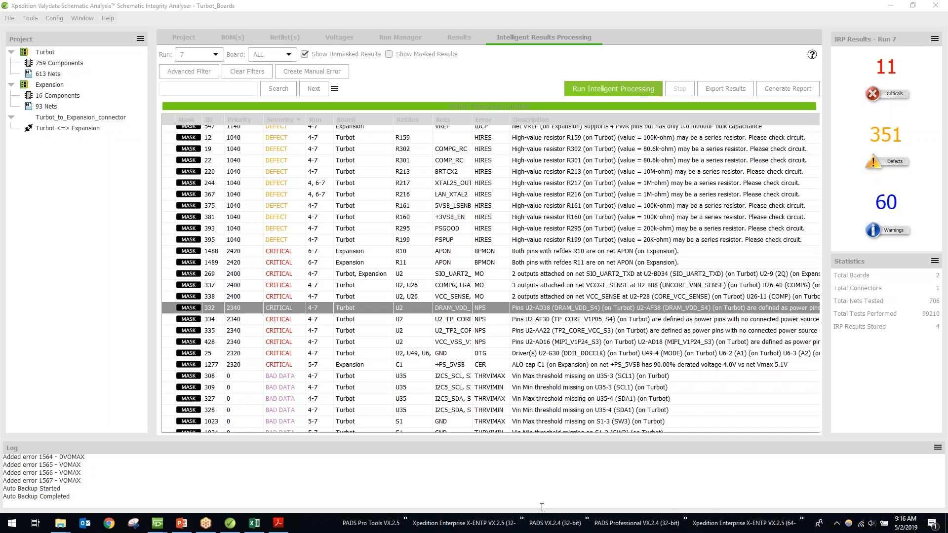
{"action": "mouse_move", "coordinate": [158, 523]}
{"action": "left_click", "coordinate": [233, 527]}
{"action": "right_click", "coordinate": [232, 527]}
{"action": "left_click", "coordinate": [256, 496]}
{"action": "left_click", "coordinate": [251, 19]}
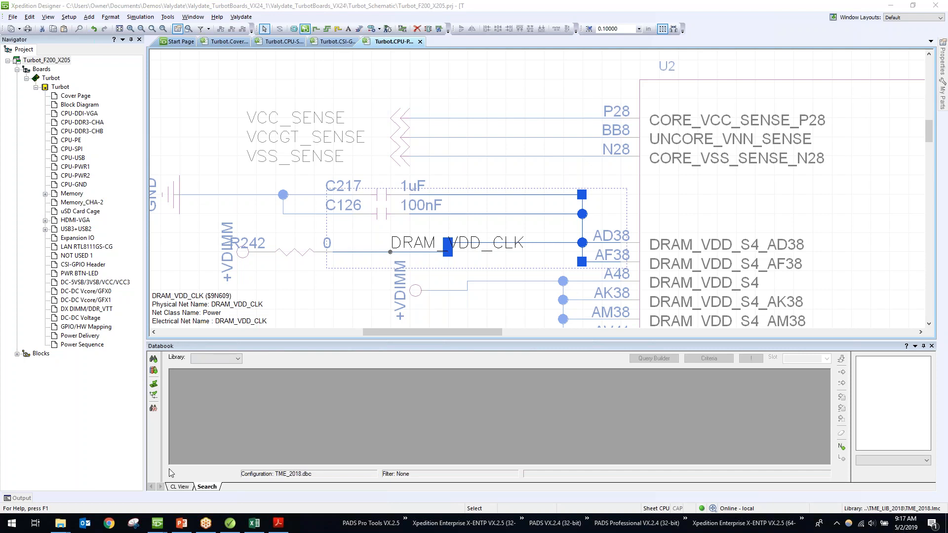
{"action": "left_click", "coordinate": [182, 523]}
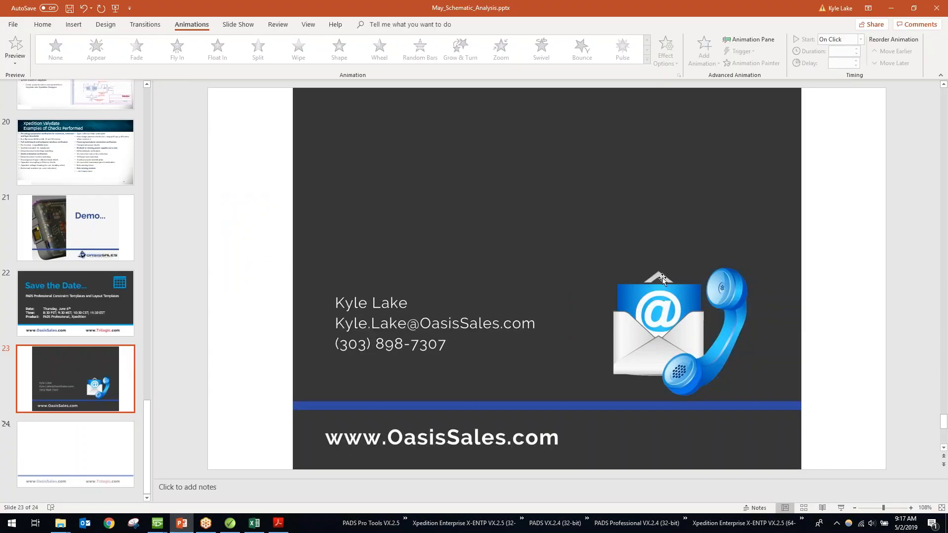